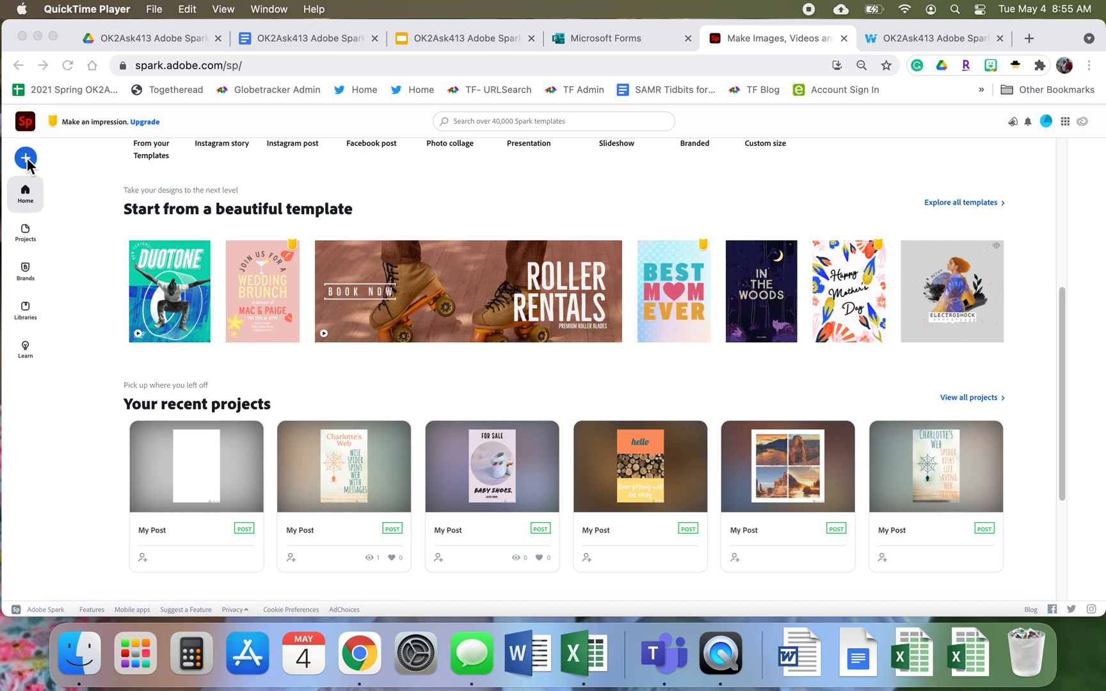
# Step: Create a new blank flyer project
pyautogui.click(26, 157)
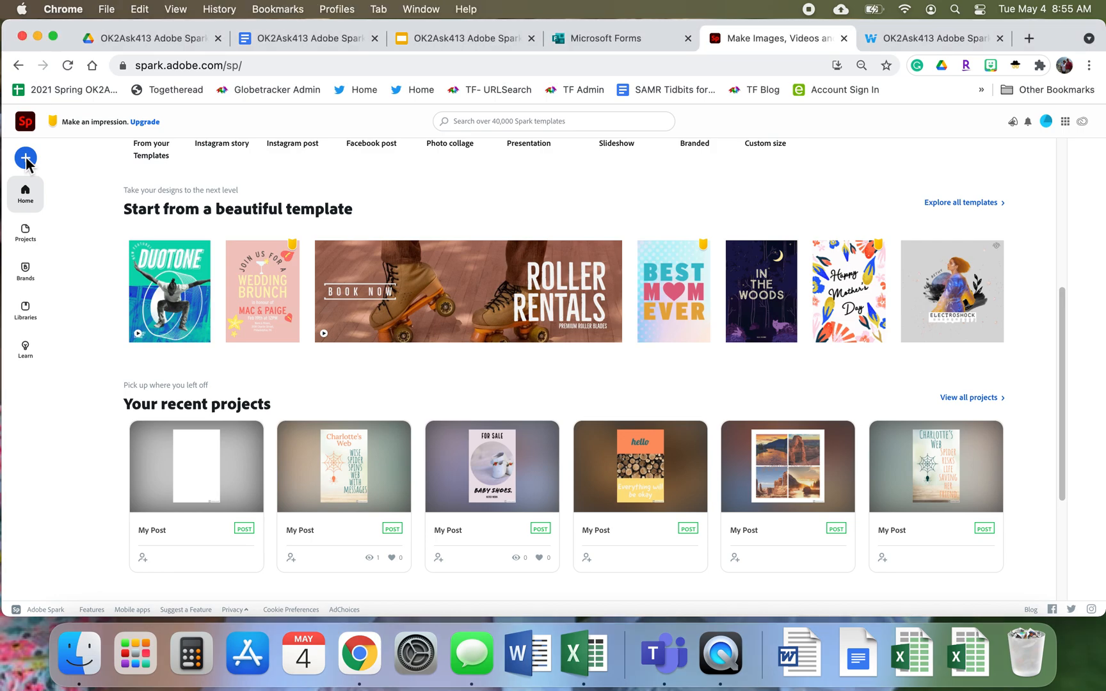
pyautogui.click(33, 164)
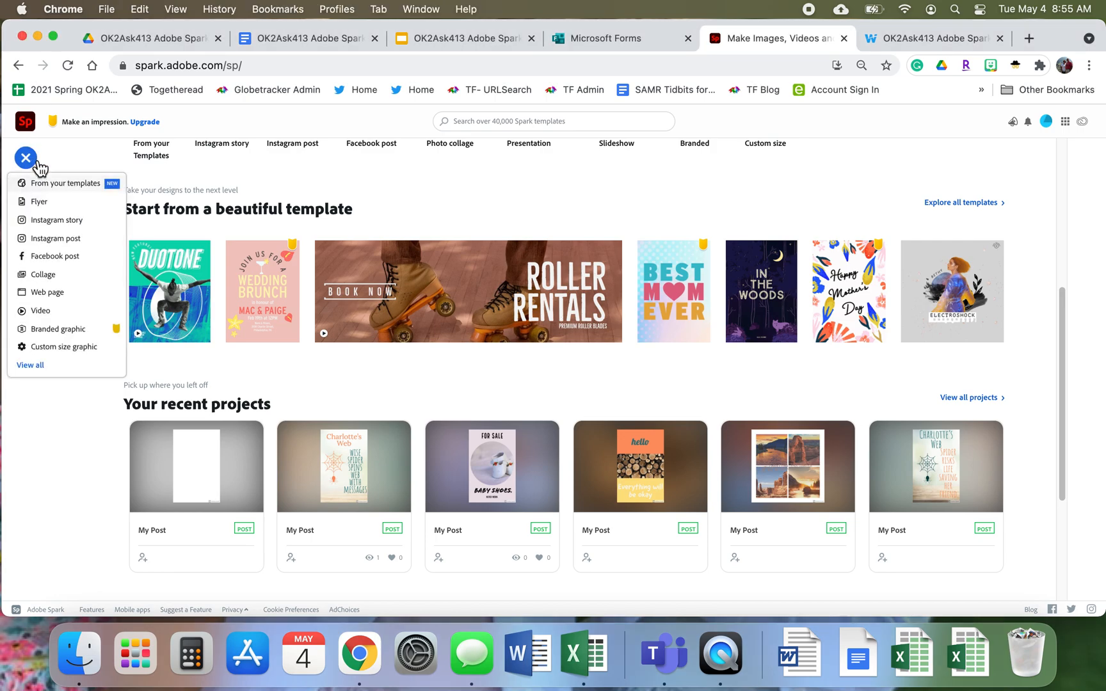
pyautogui.click(40, 201)
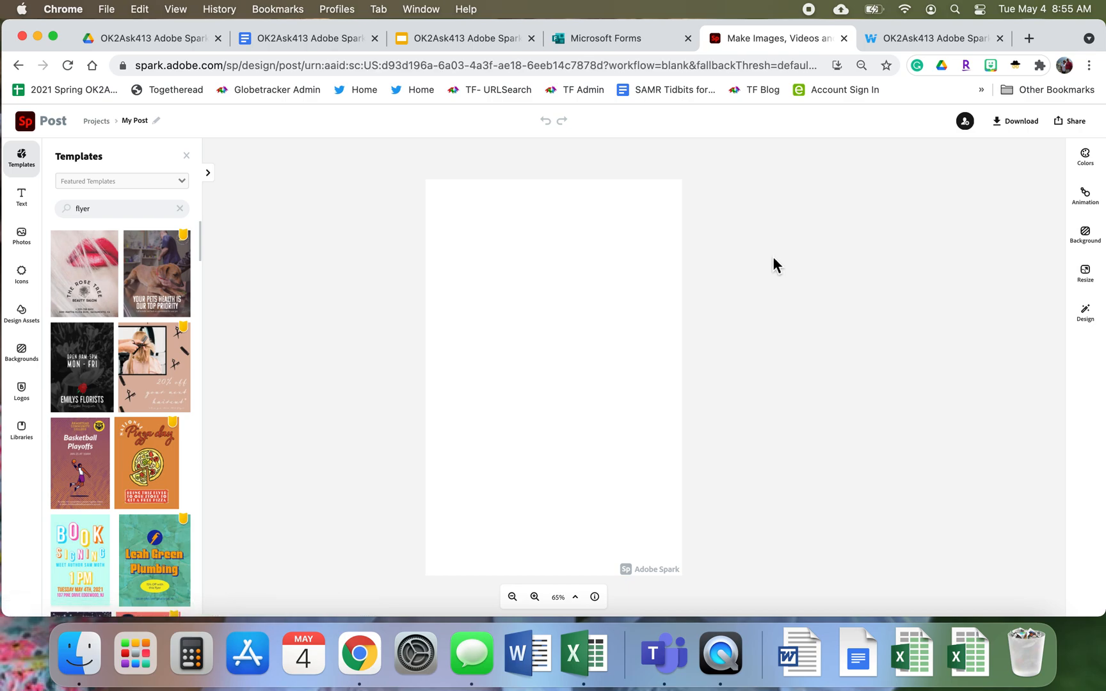
# Step: Add the text "Charlotte's Web" to the flyer and place it near the page's upper edge as a title
pyautogui.click(21, 206)
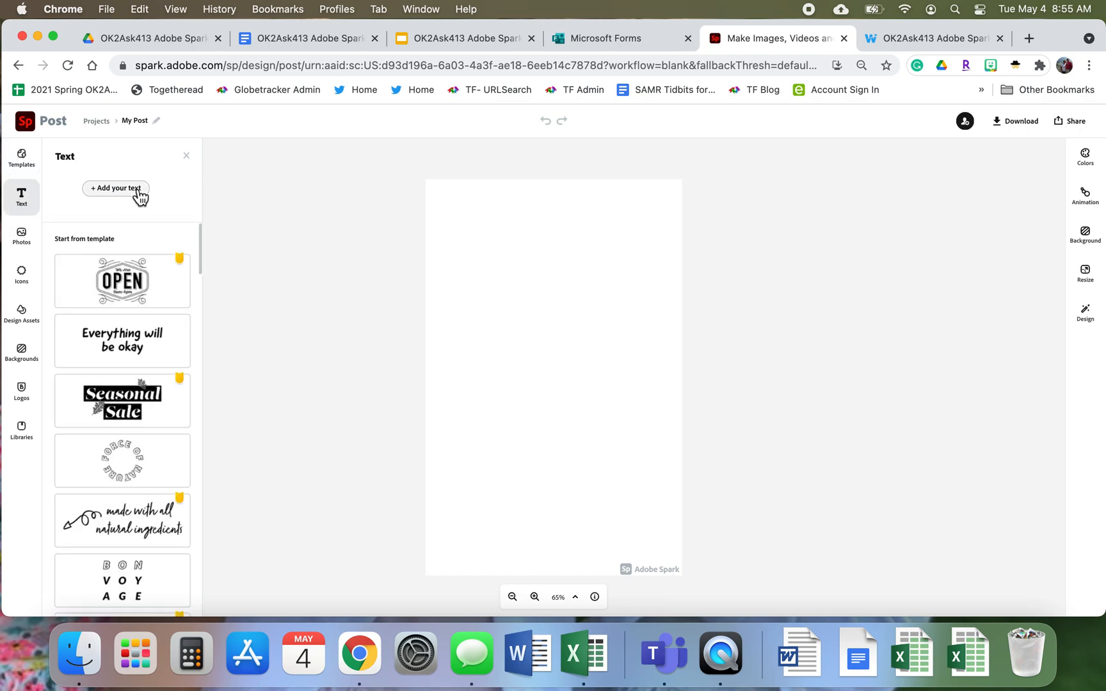
pyautogui.click(139, 190)
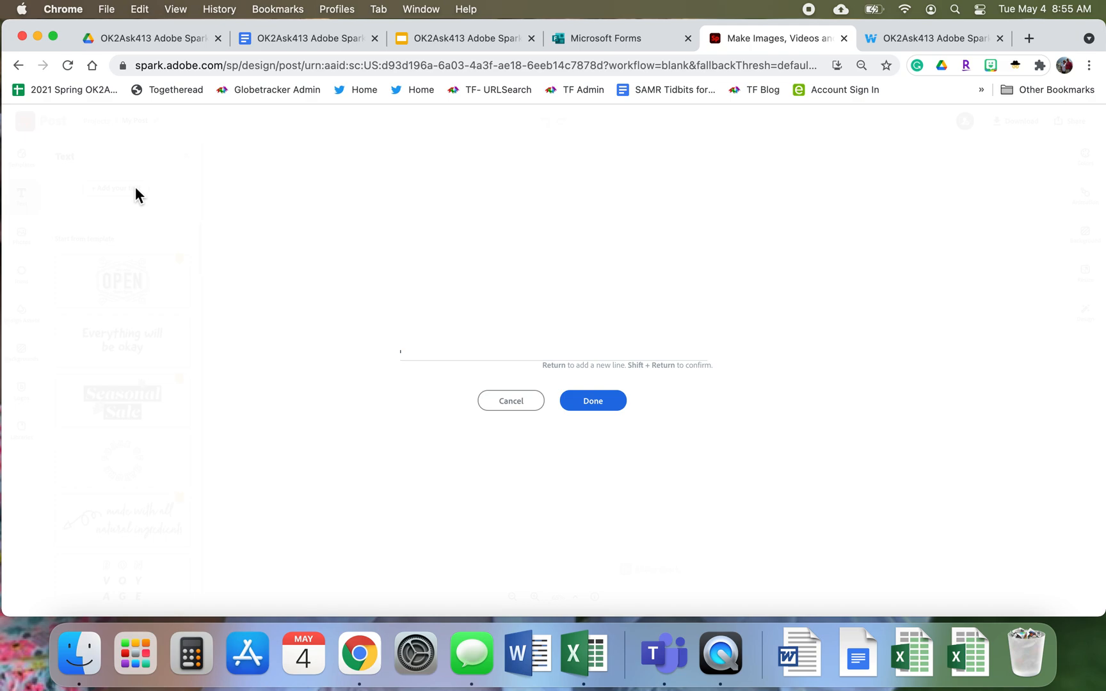
pyautogui.write('Charl')
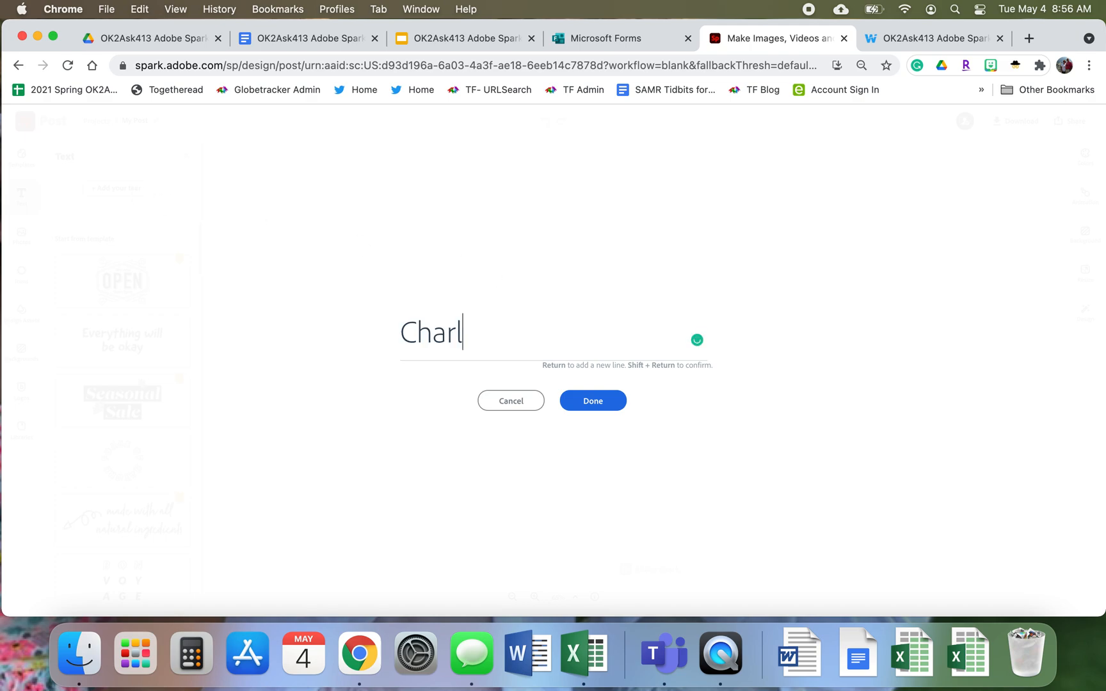
pyautogui.write("otte's Web")
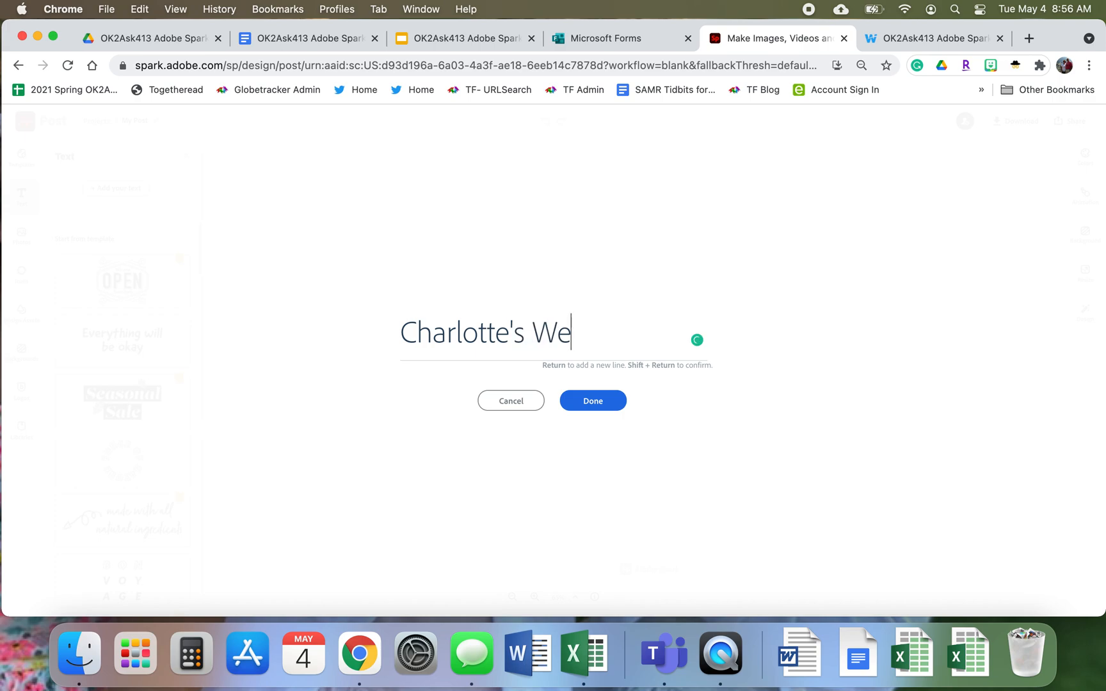
pyautogui.click(594, 409)
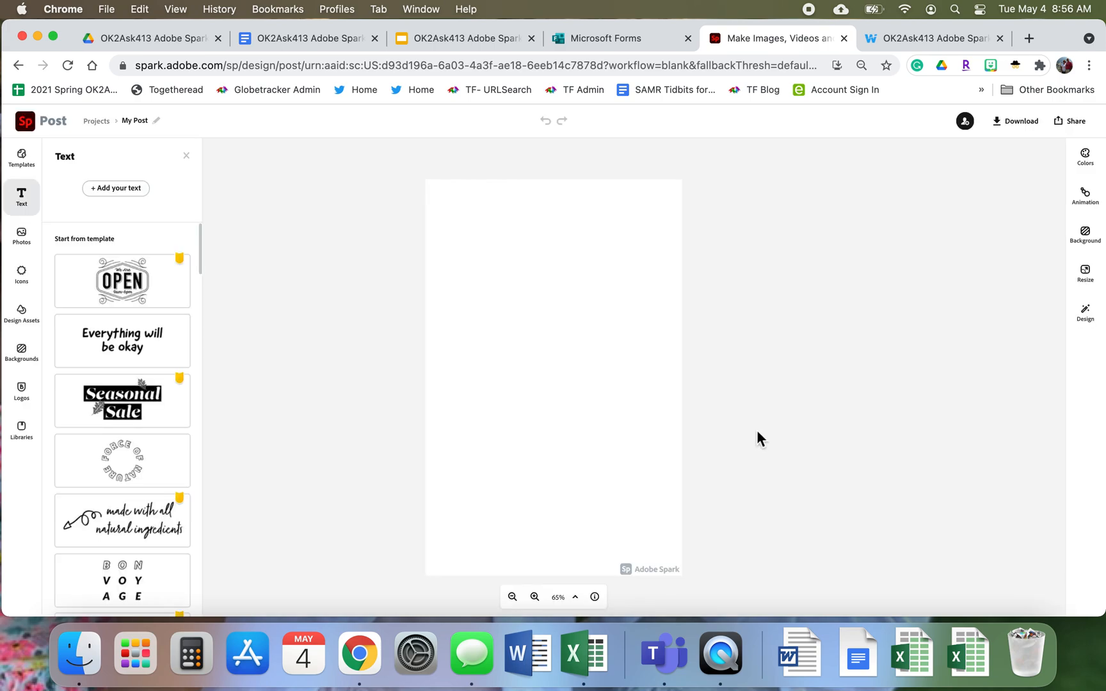
pyautogui.moveTo(577, 370); pyautogui.dragTo(565, 246)
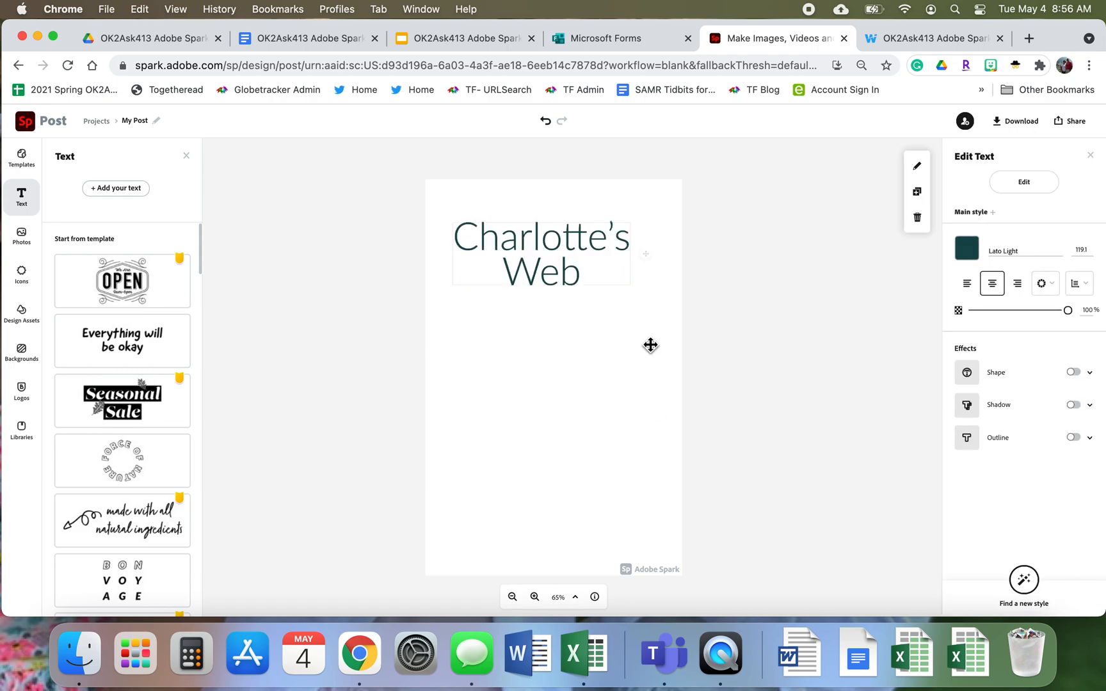
# Step: Color the "Charlotte's Web" title teal #207178 from the current palette and enlarge it to a size of about 130
pyautogui.click(980, 256)
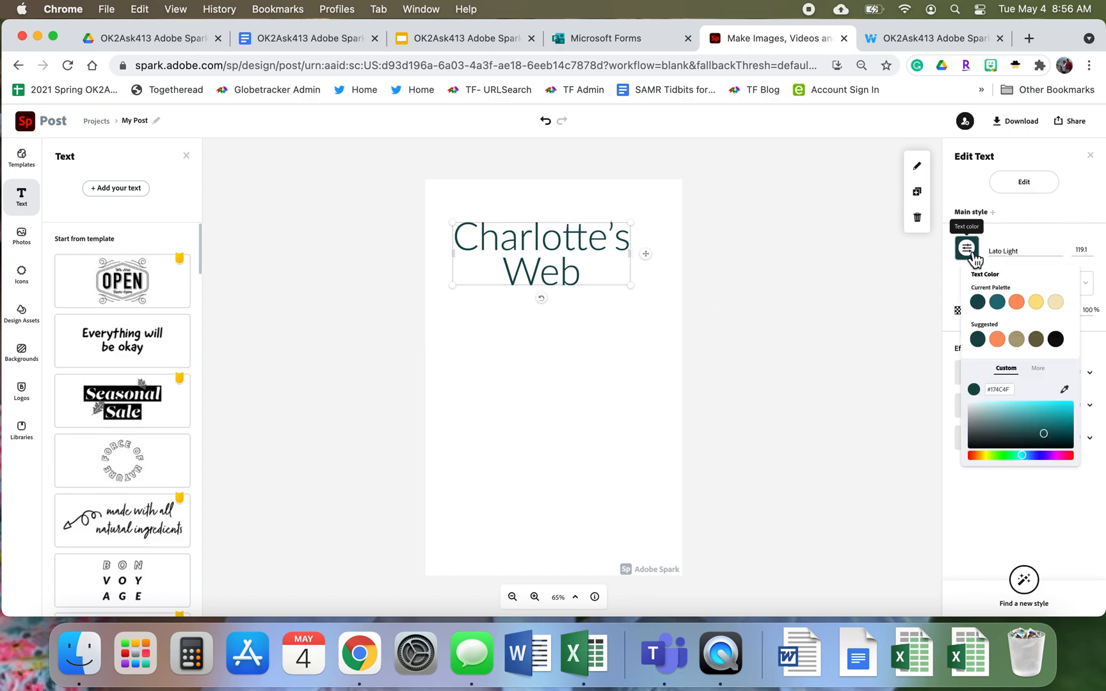
pyautogui.click(1038, 369)
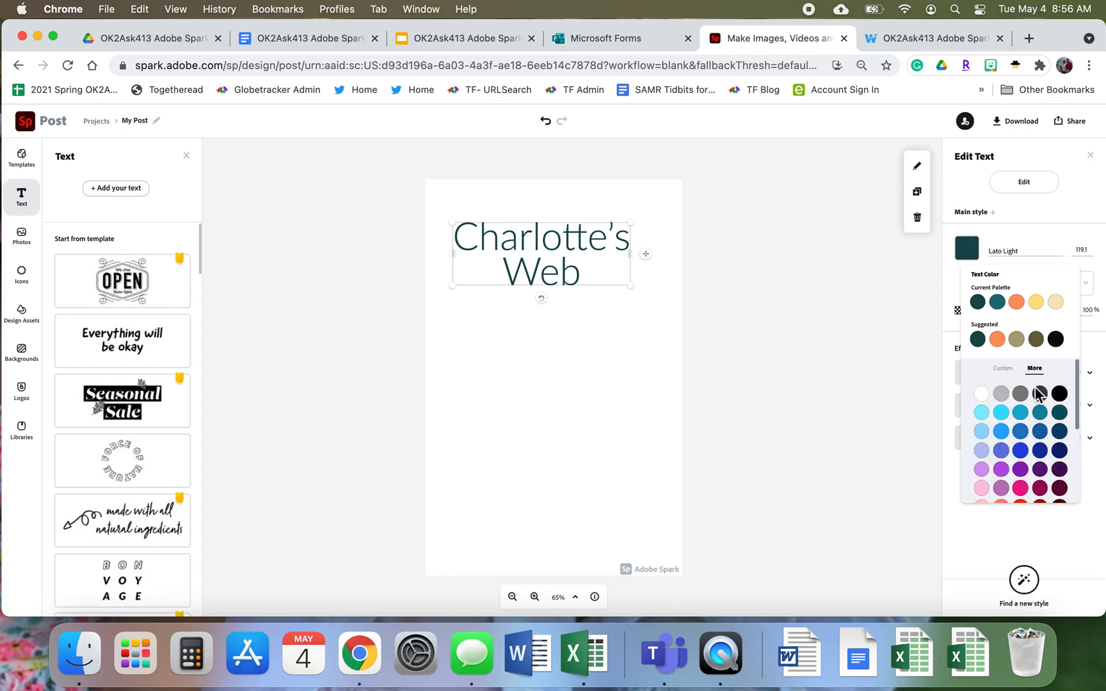
pyautogui.scroll(-5, 1038, 400)
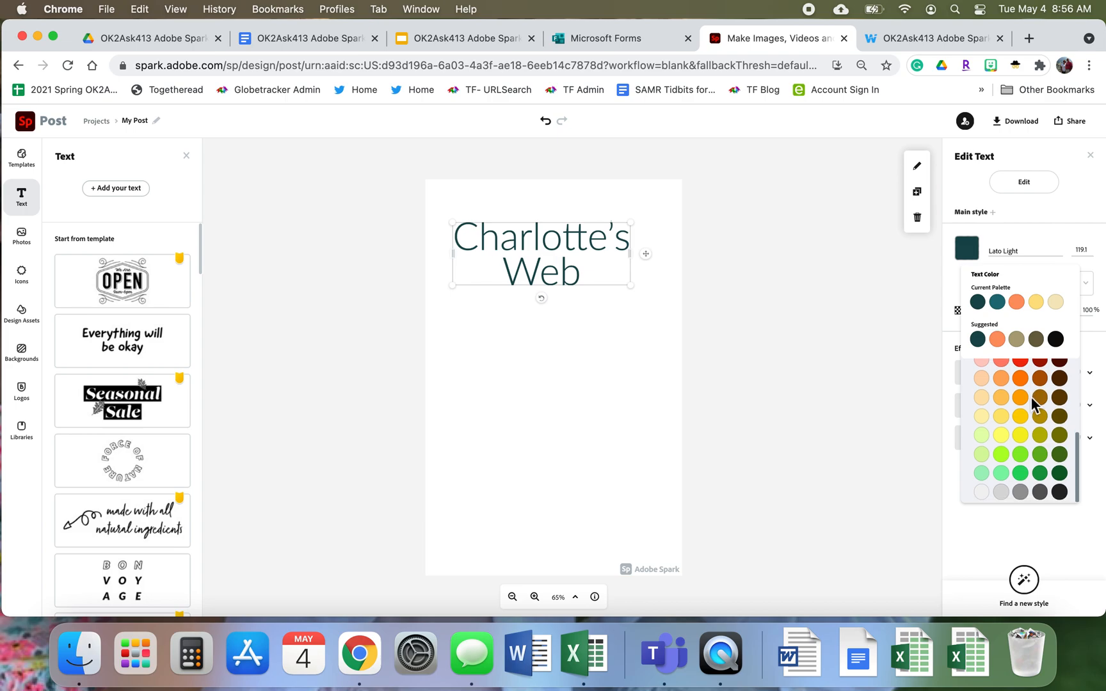
pyautogui.scroll(5, 1033, 403)
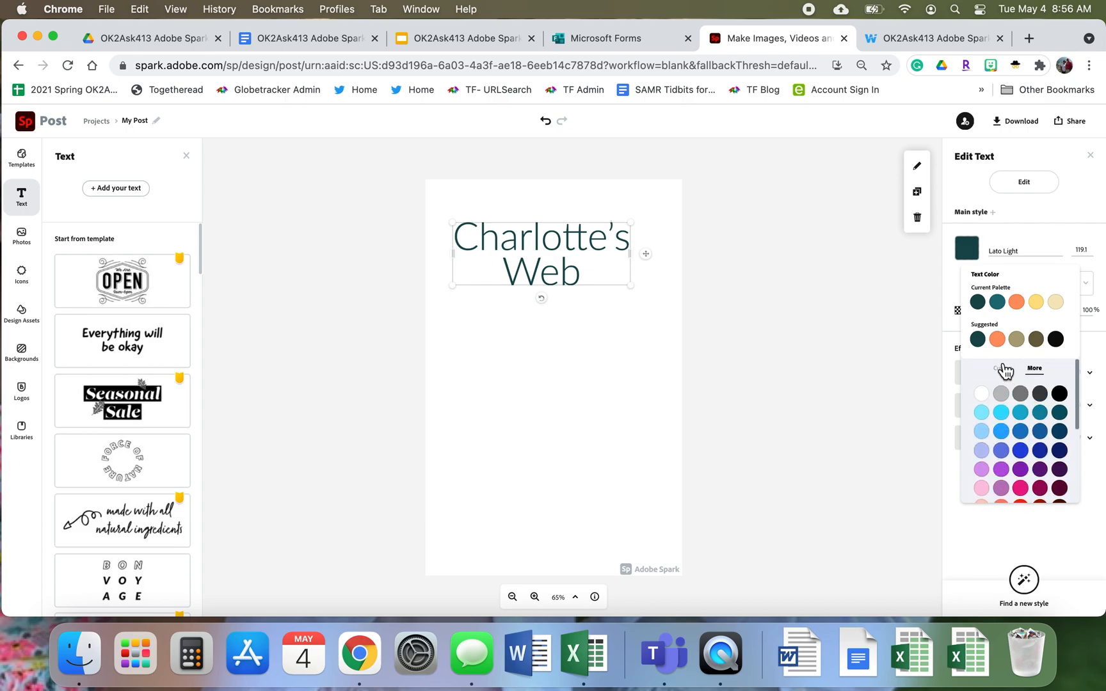
pyautogui.click(1004, 368)
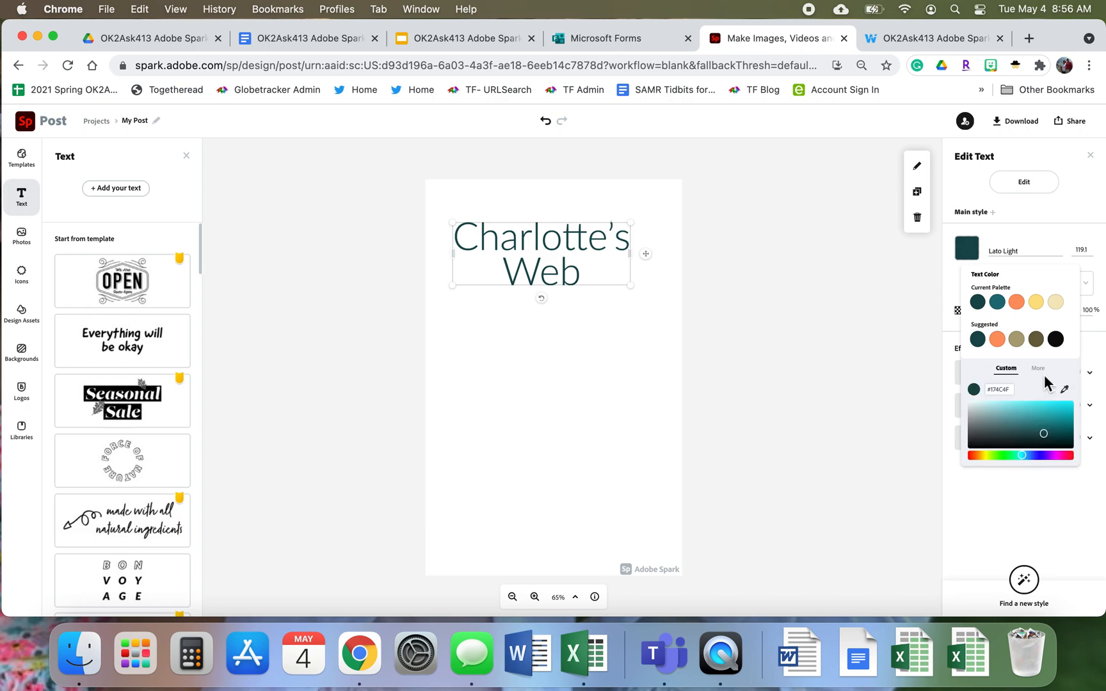
pyautogui.click(999, 306)
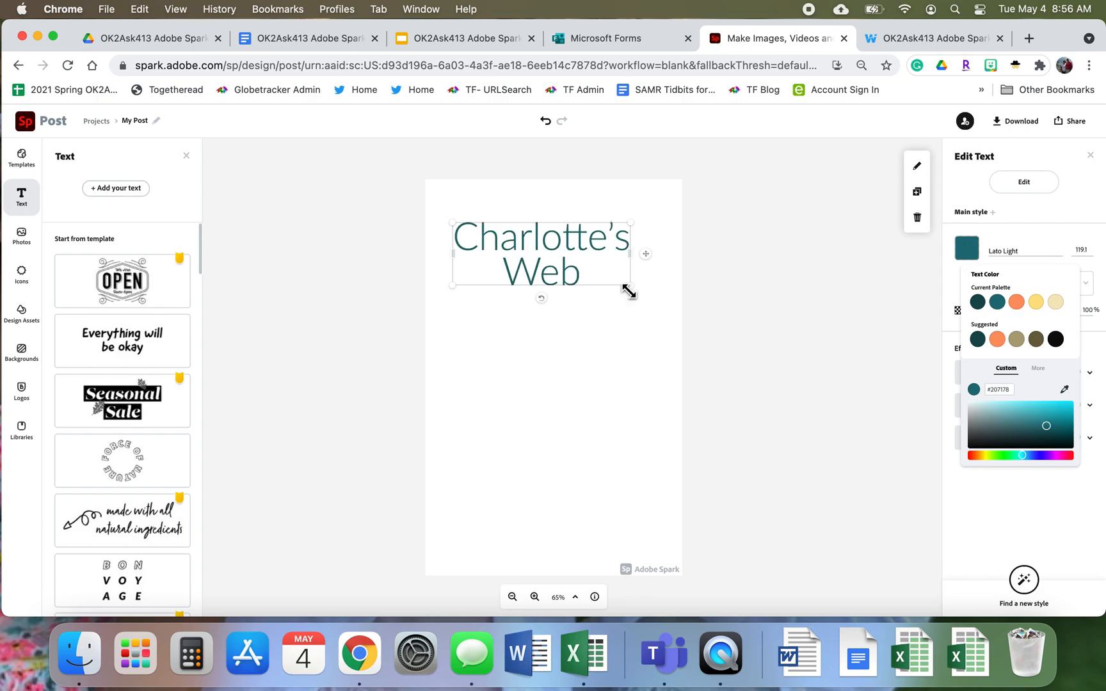
pyautogui.moveTo(636, 289); pyautogui.dragTo(645, 291)
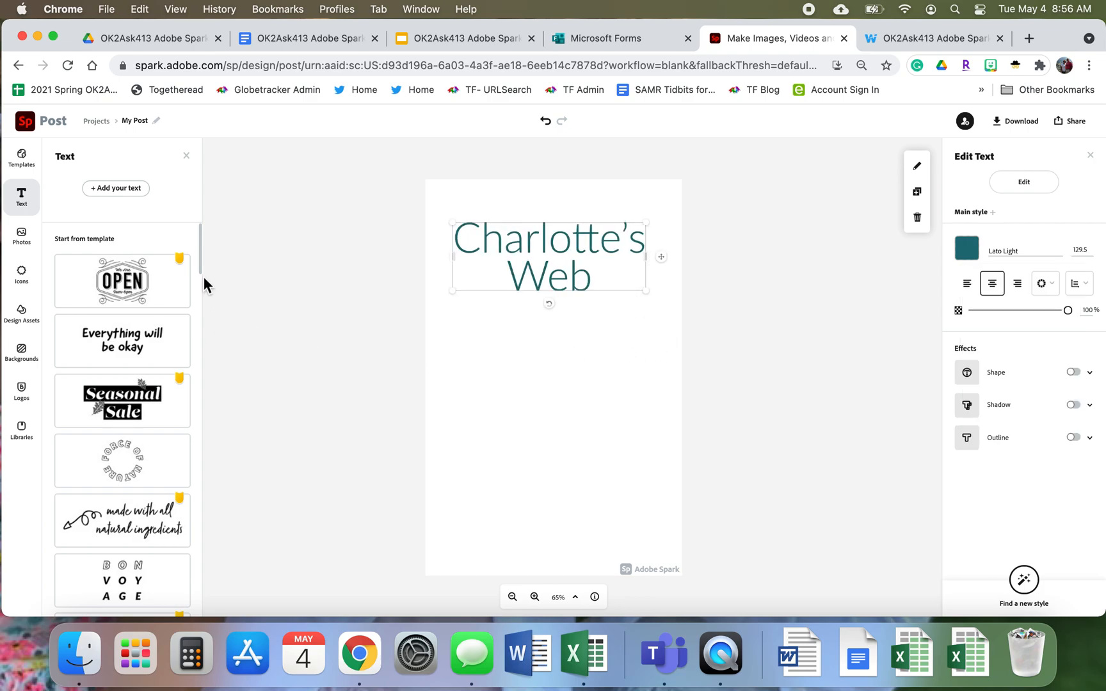
# Step: Add a second text reading "Interesting spider weaves a fascinating web", with each word on its own line
pyautogui.click(124, 190)
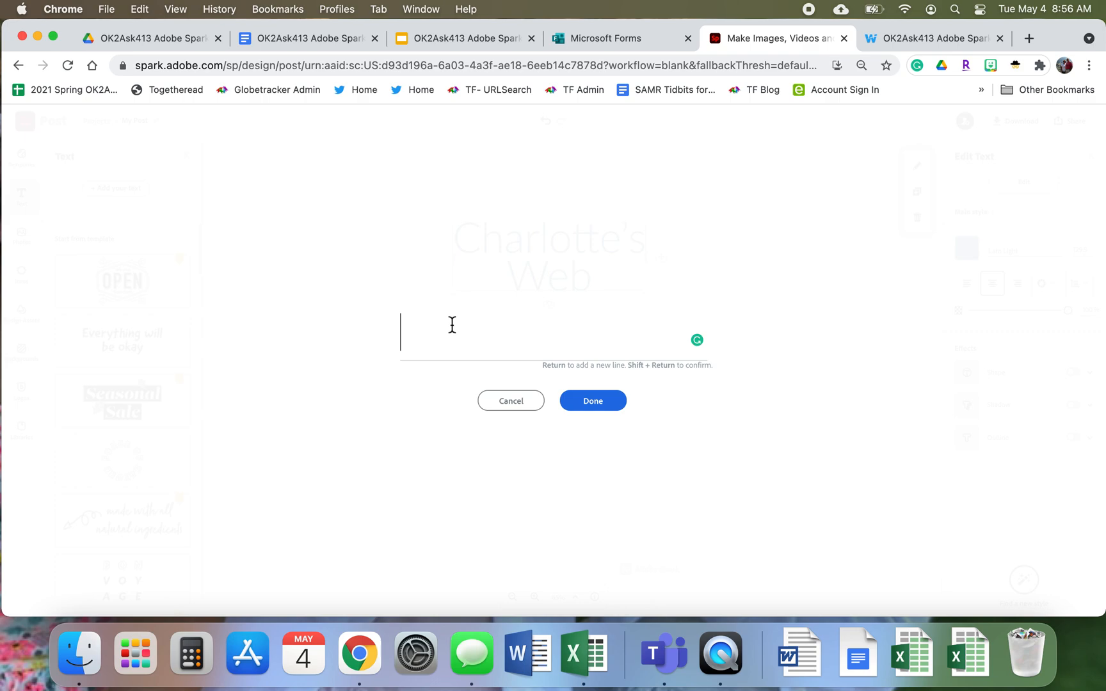
pyautogui.write('Interesting')
pyautogui.press('Return')
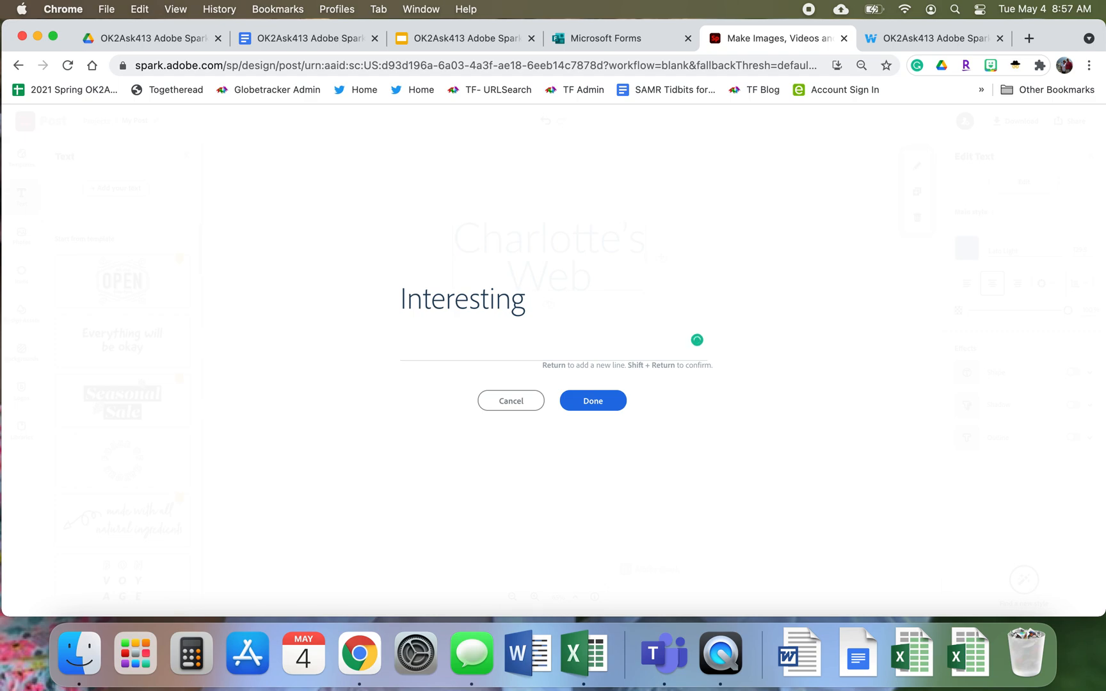
pyautogui.write('spider')
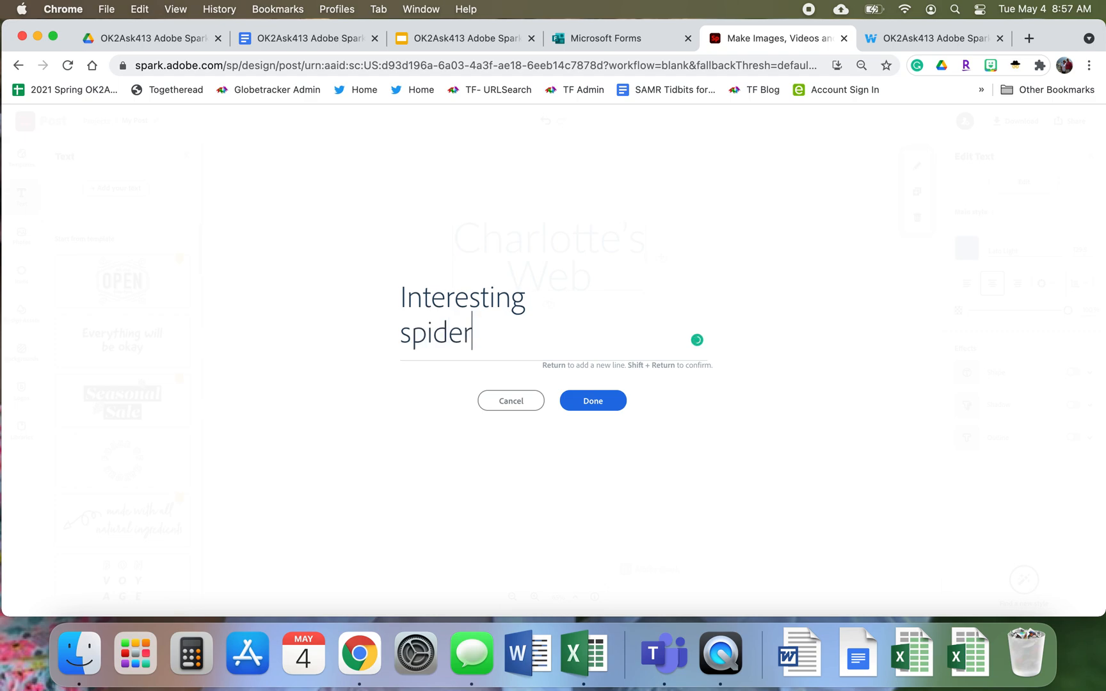
pyautogui.press('Return')
pyautogui.write('wea')
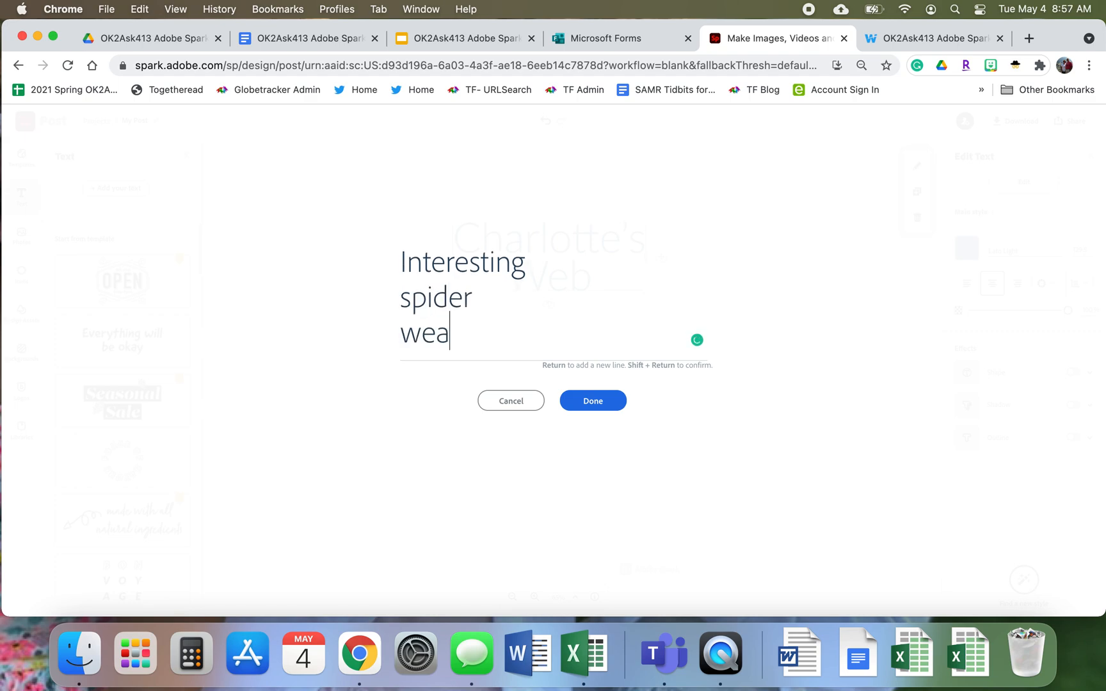
pyautogui.write('ves')
pyautogui.press('Return')
pyautogui.write('a')
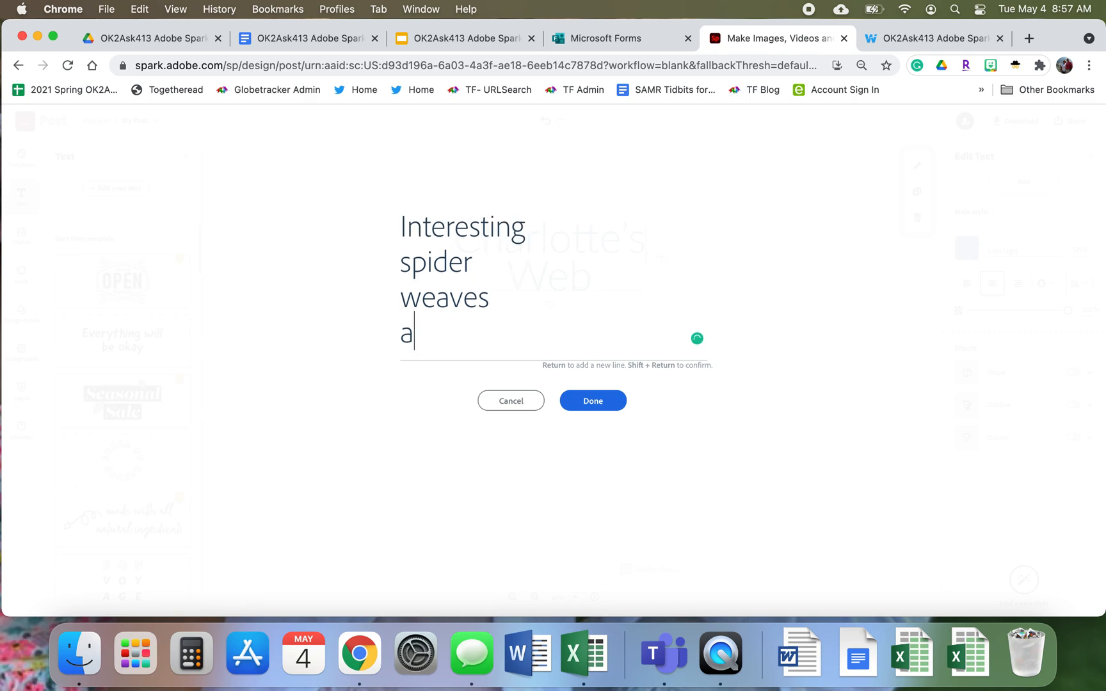
pyautogui.press('Return')
pyautogui.write('fasc')
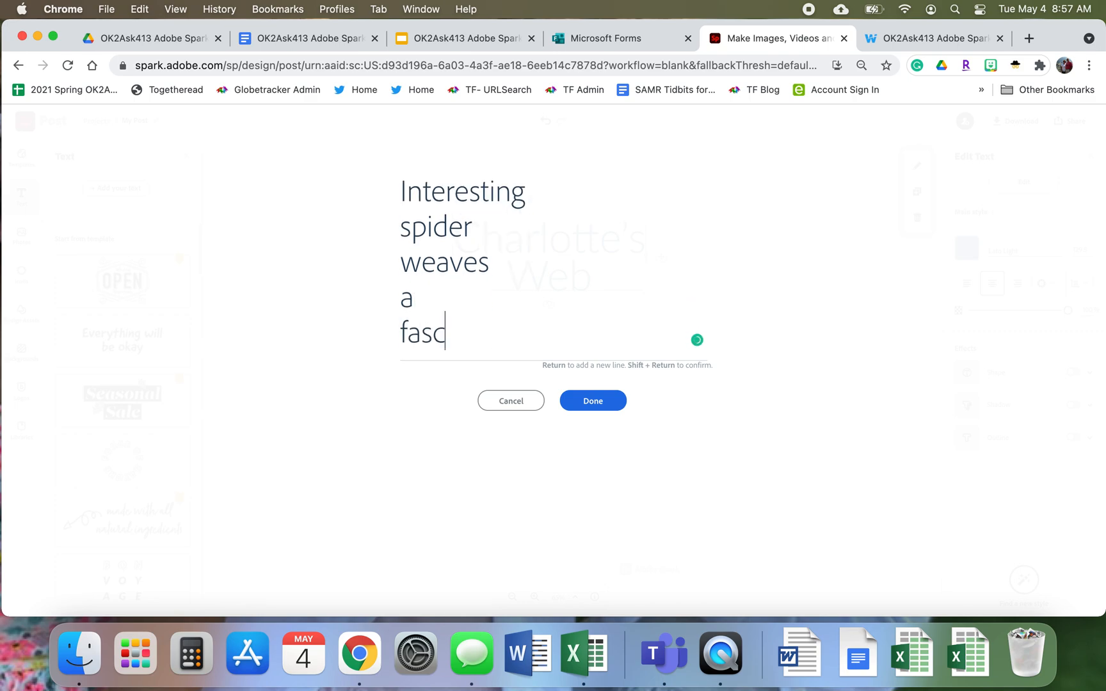
pyautogui.write('inating')
pyautogui.press('Return')
pyautogui.write('web')
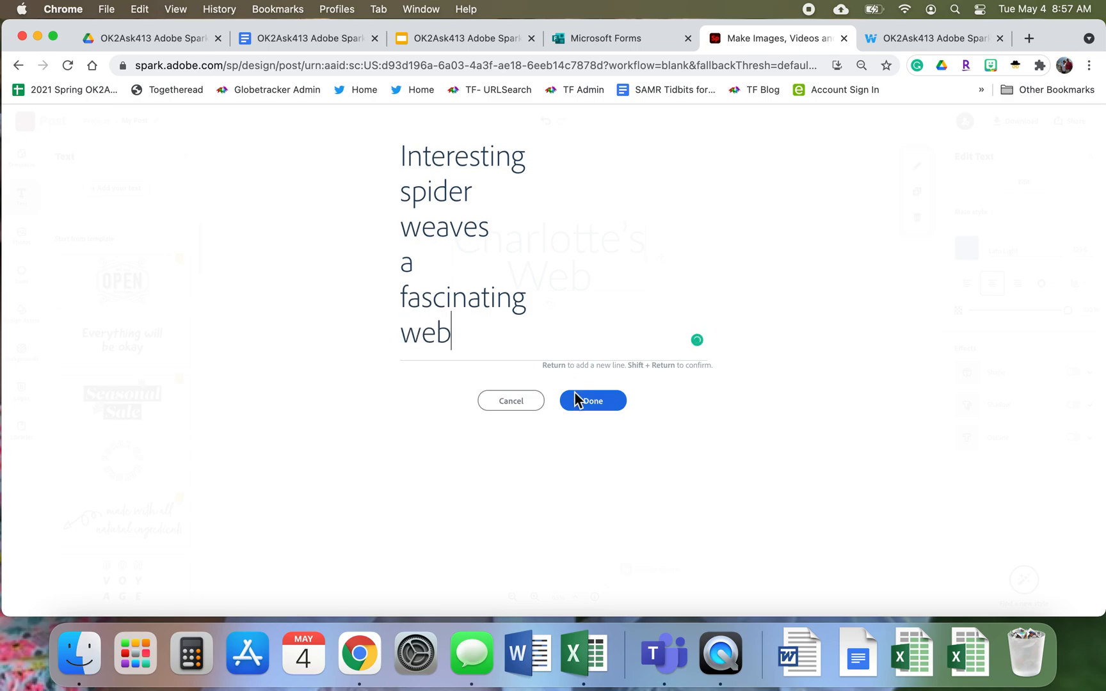
pyautogui.click(606, 406)
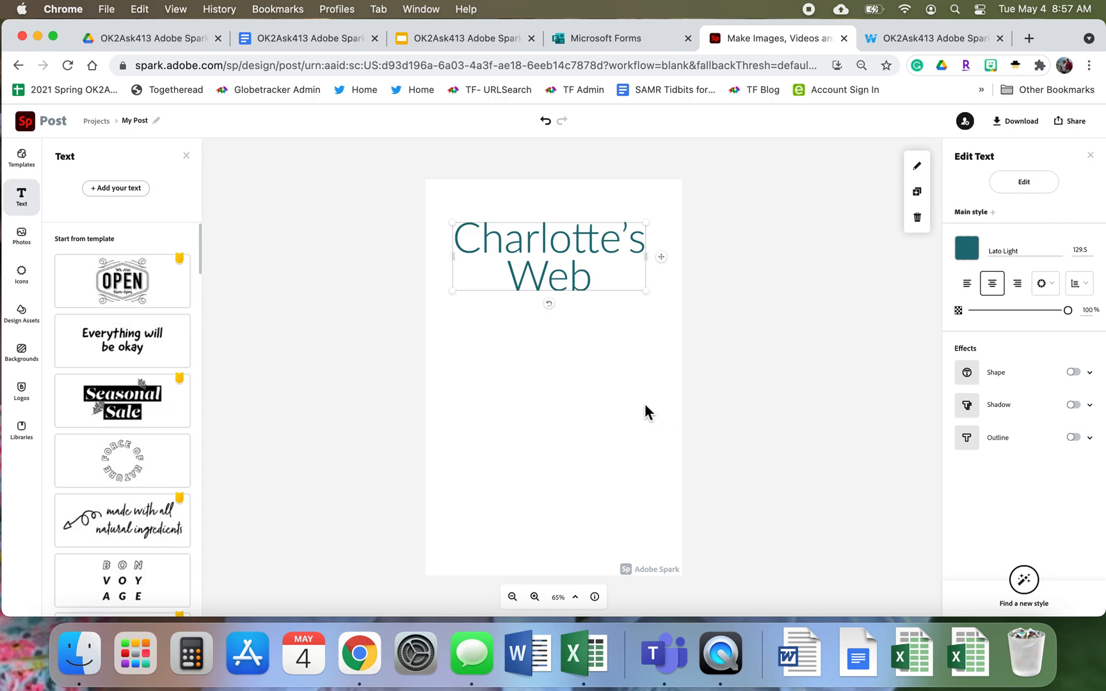
# Step: Position the six-line text in the right half of the flyer below the title and color it orange #FF9666
pyautogui.moveTo(590, 434); pyautogui.dragTo(676, 512)
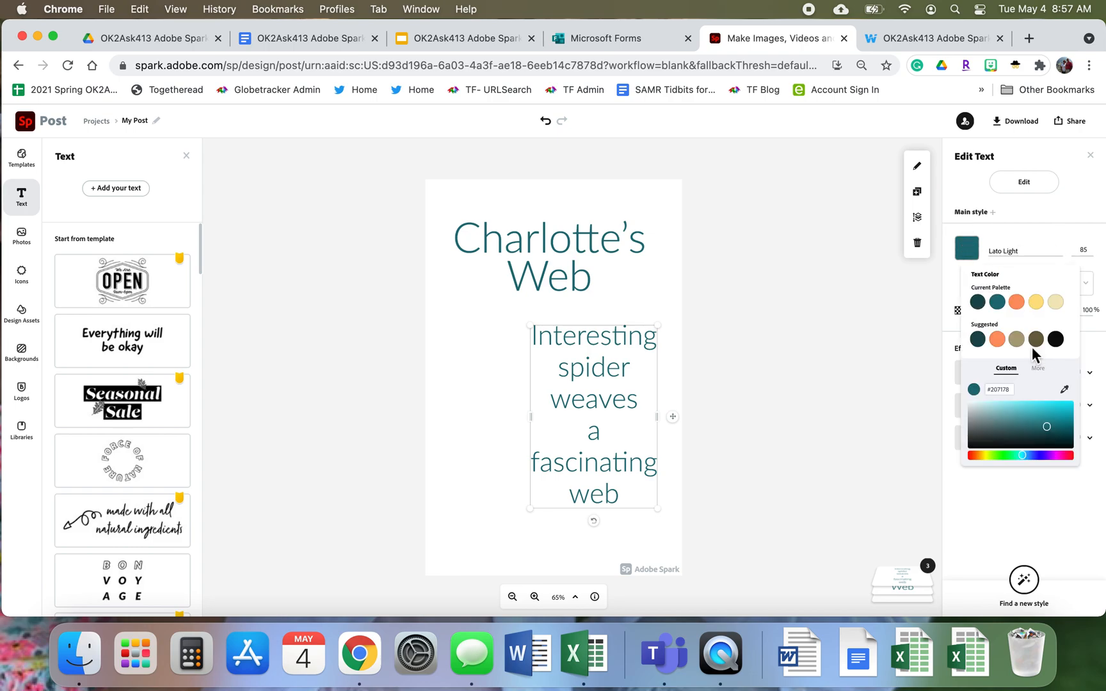
pyautogui.click(1016, 301)
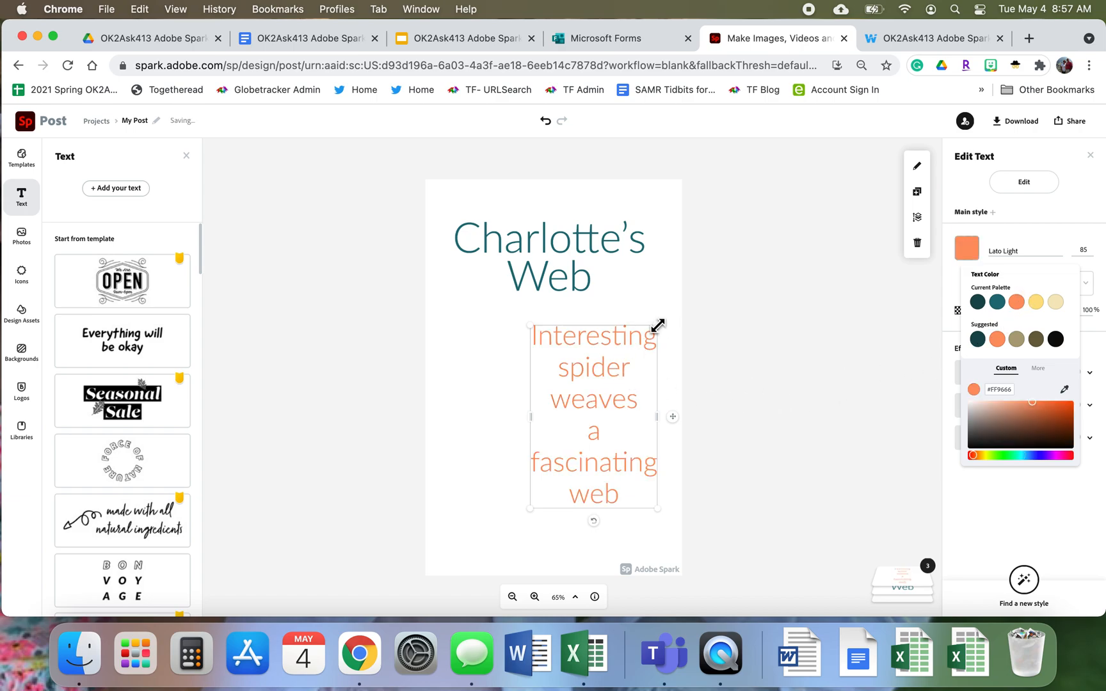
pyautogui.click(497, 349)
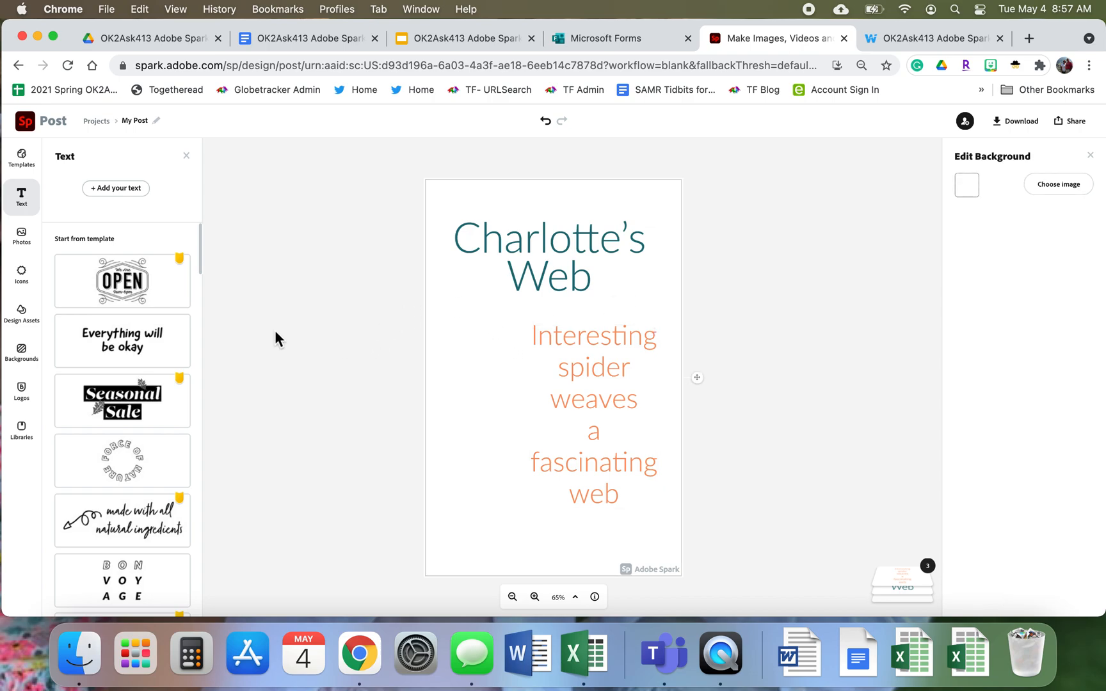
# Step: Search the icon library for "triangle"
pyautogui.click(31, 277)
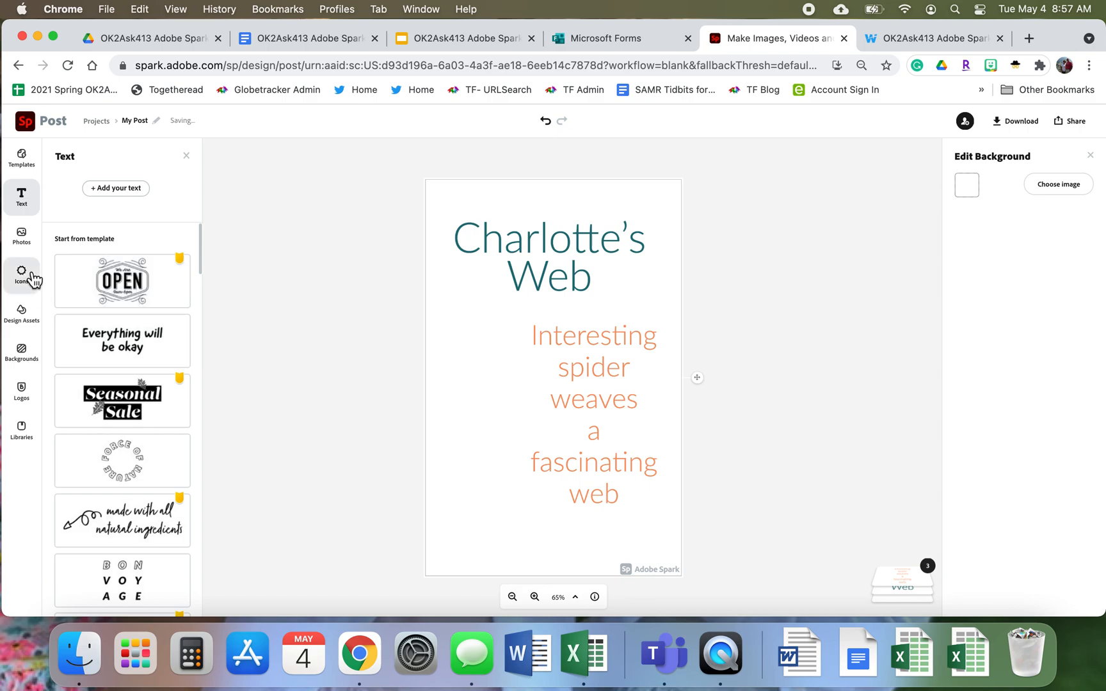
pyautogui.click(106, 182)
pyautogui.write('triangle')
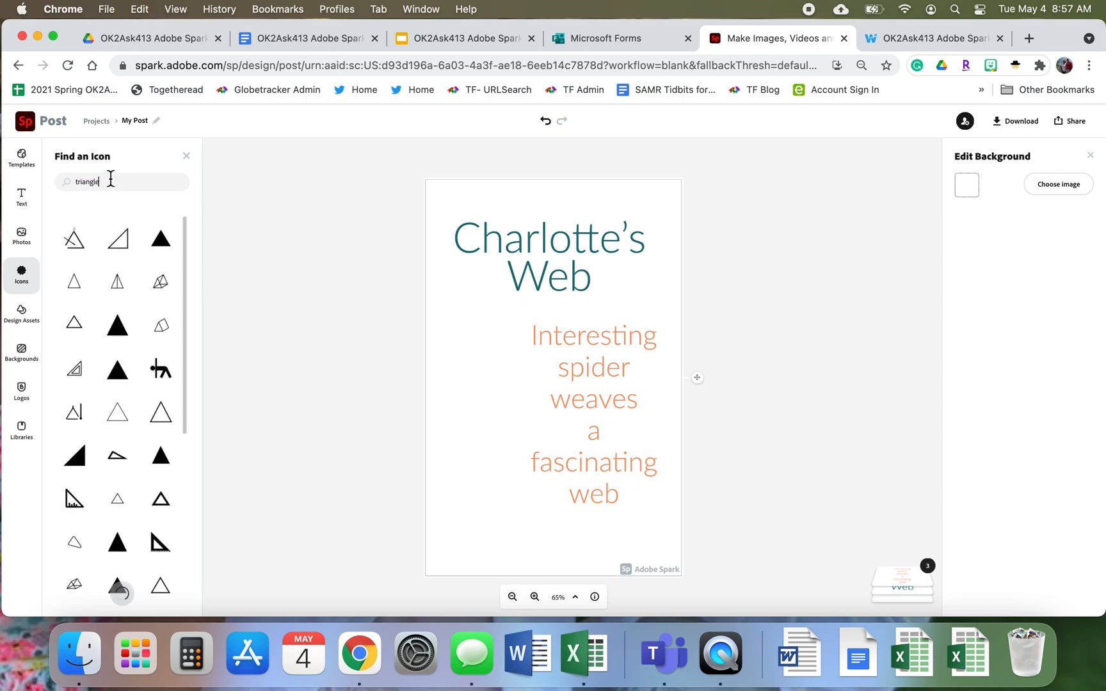
# Step: Replace the icon search term with "spider web" and run the search
pyautogui.press('BackSpace')
pyautogui.press('BackSpace')
pyautogui.press('BackSpace')
pyautogui.press('BackSpace')
pyautogui.press('BackSpace')
pyautogui.press('BackSpace')
pyautogui.press('BackSpace')
pyautogui.press('BackSpace')
pyautogui.write('spid')
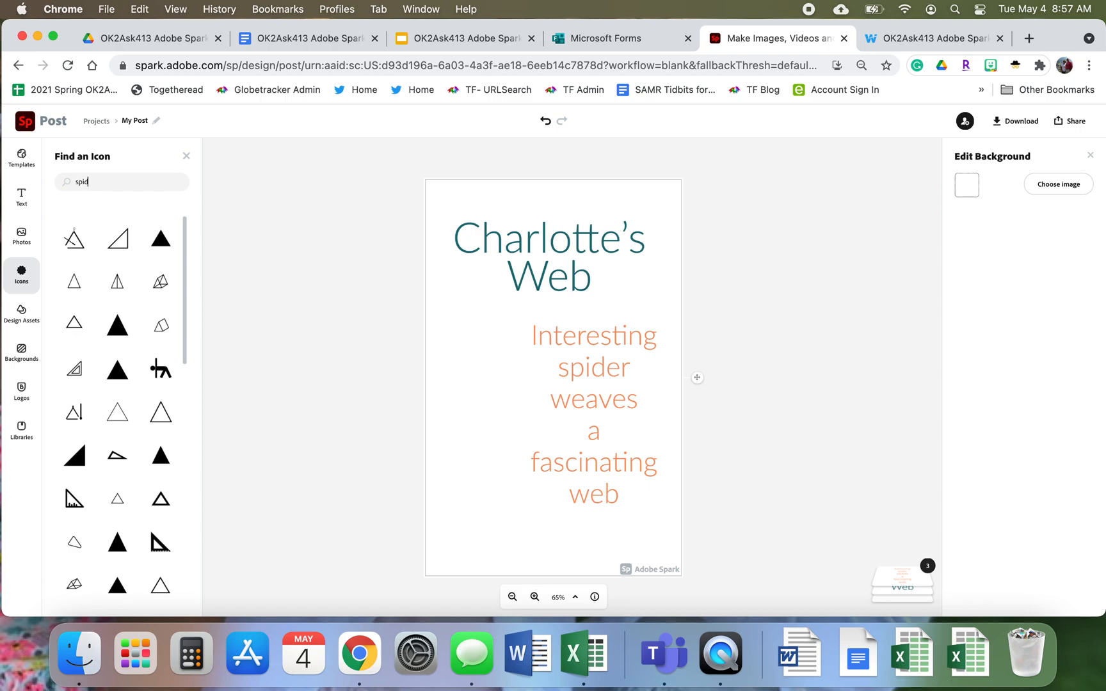
pyautogui.write('er web')
pyautogui.press('Return')
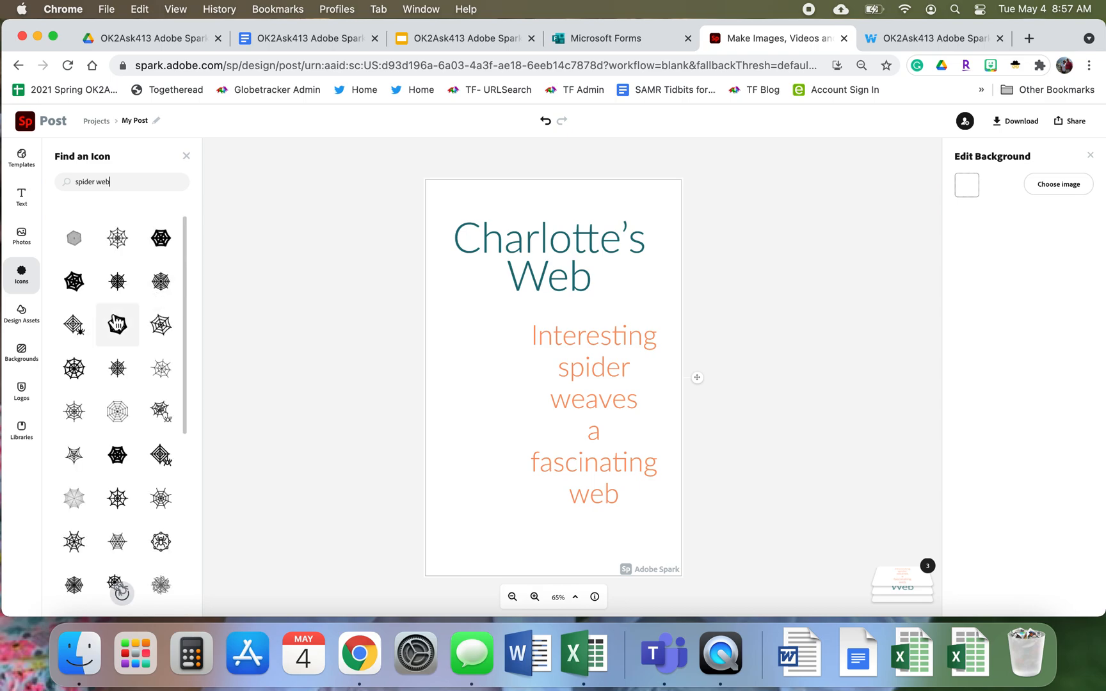
# Step: Add the icon of a web with a spider hanging below it to the flyer and select it on the page
pyautogui.scroll(-3, 117, 325)
pyautogui.scroll(-7, 116, 322)
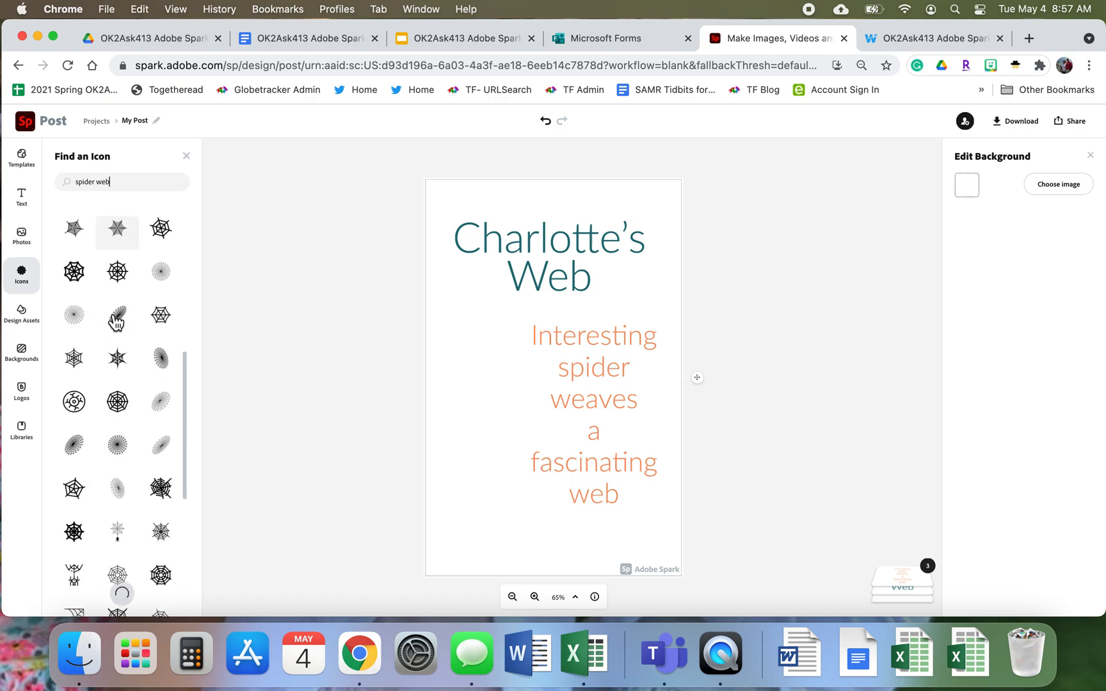
pyautogui.scroll(-1, 116, 322)
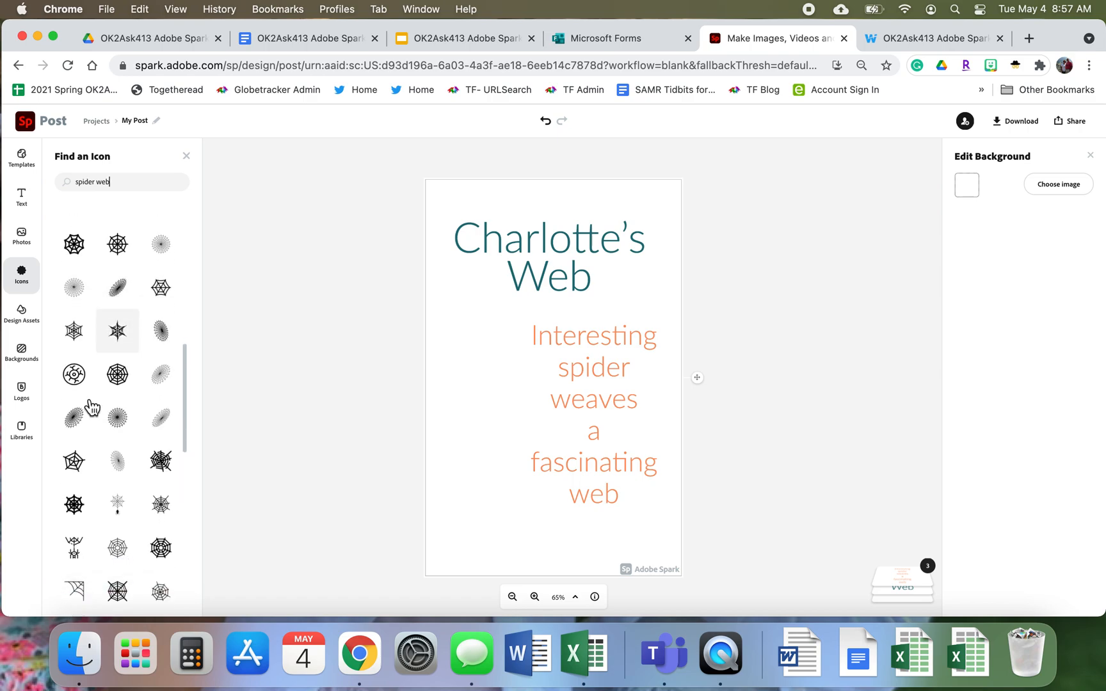
pyautogui.click(122, 507)
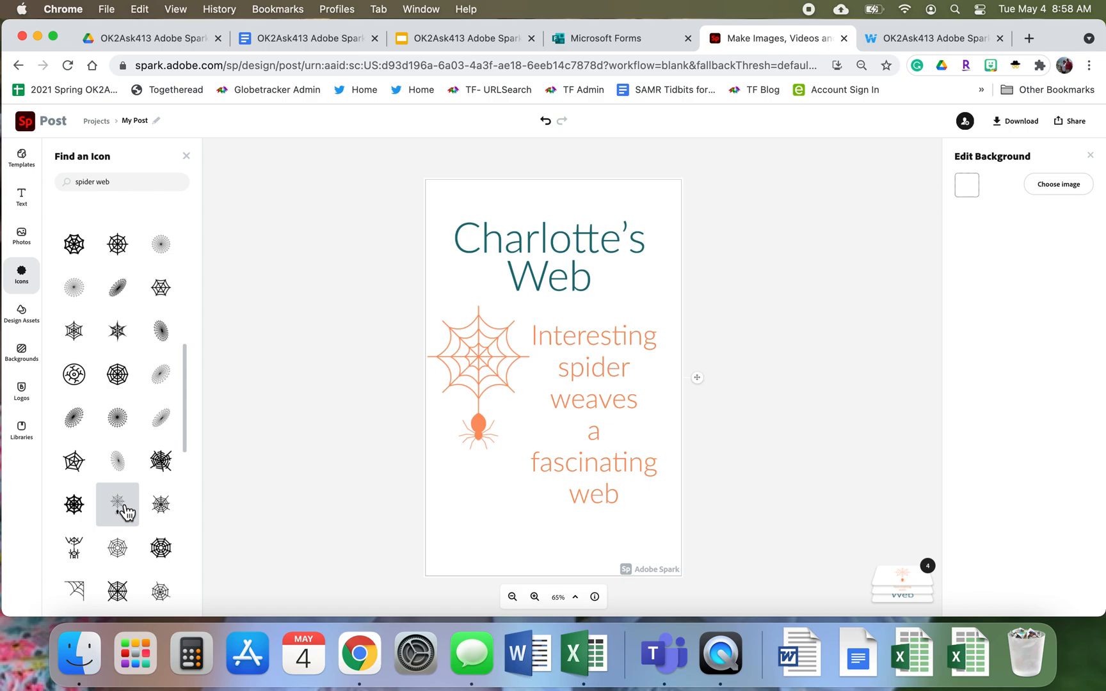
pyautogui.click(482, 376)
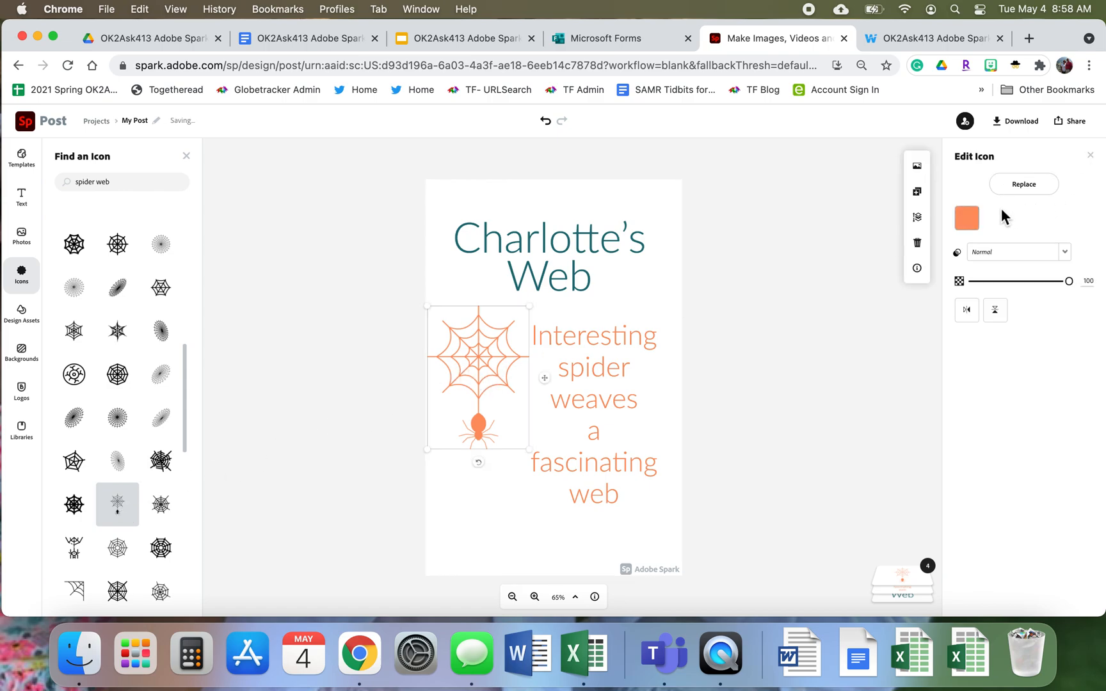
# Step: Recolor the spider web icon medium gray using the extended color swatches
pyautogui.click(966, 218)
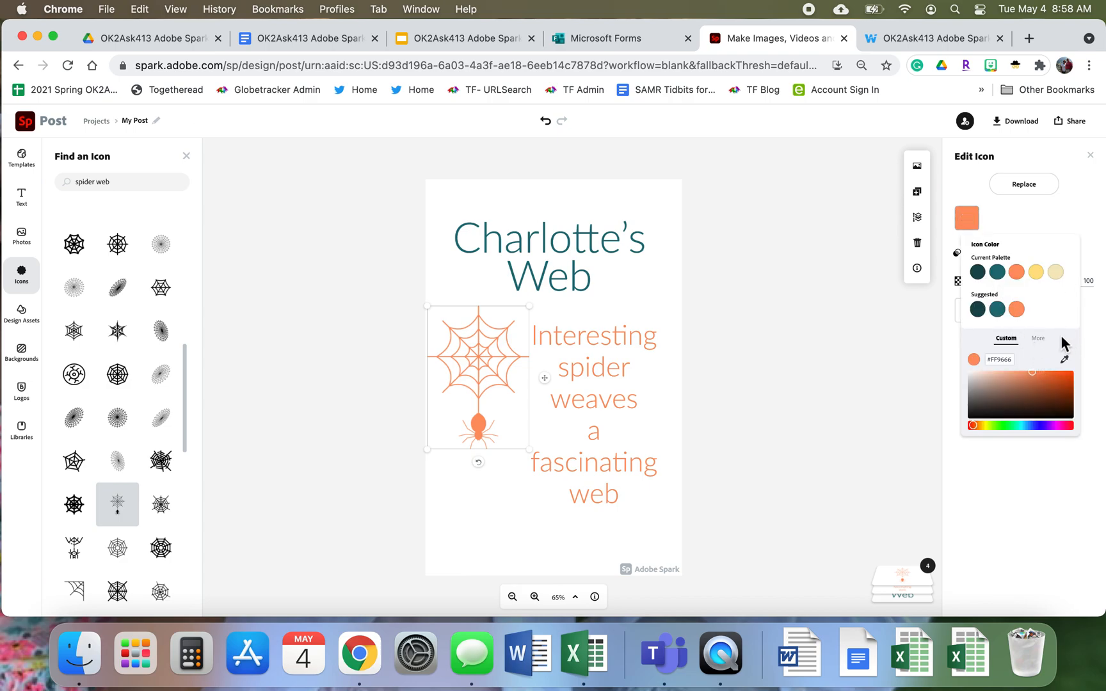
pyautogui.click(1039, 339)
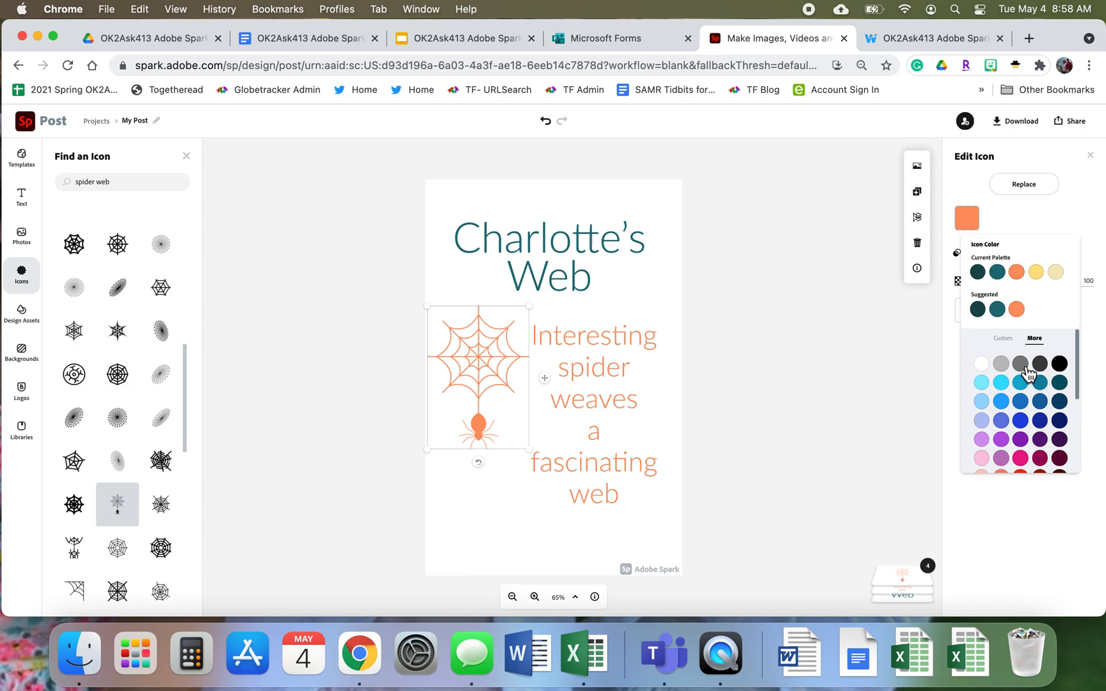
pyautogui.click(1022, 365)
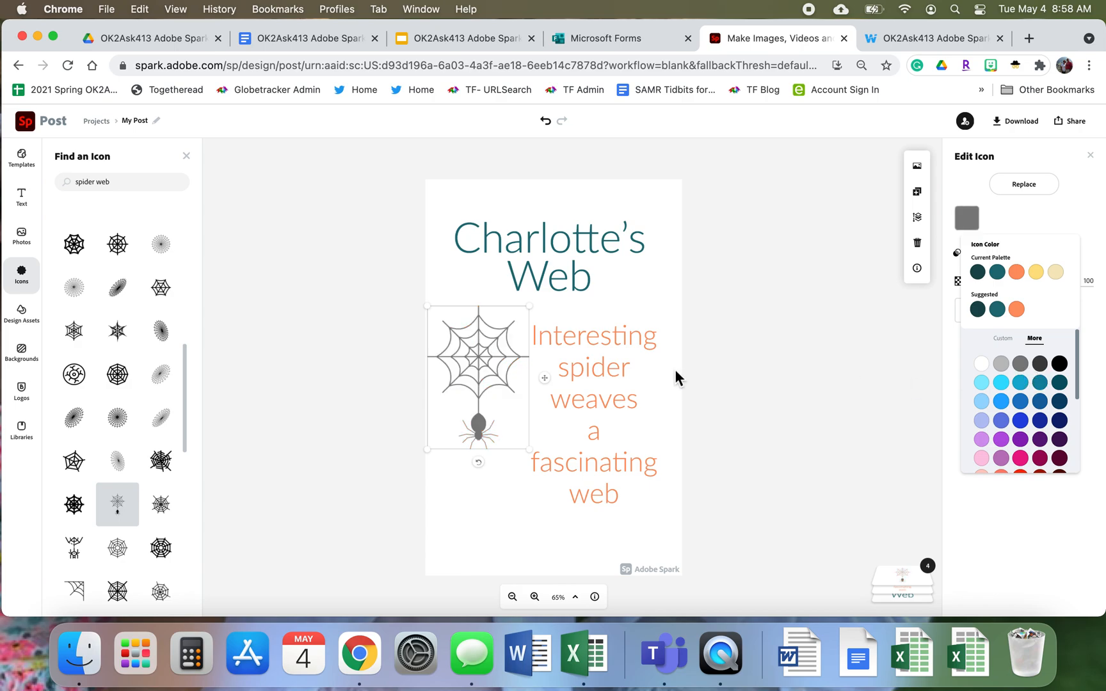
# Step: Move the six-line orange text slightly up and toward the flyer's right edge, away from the web icon, and select the title
pyautogui.click(618, 368)
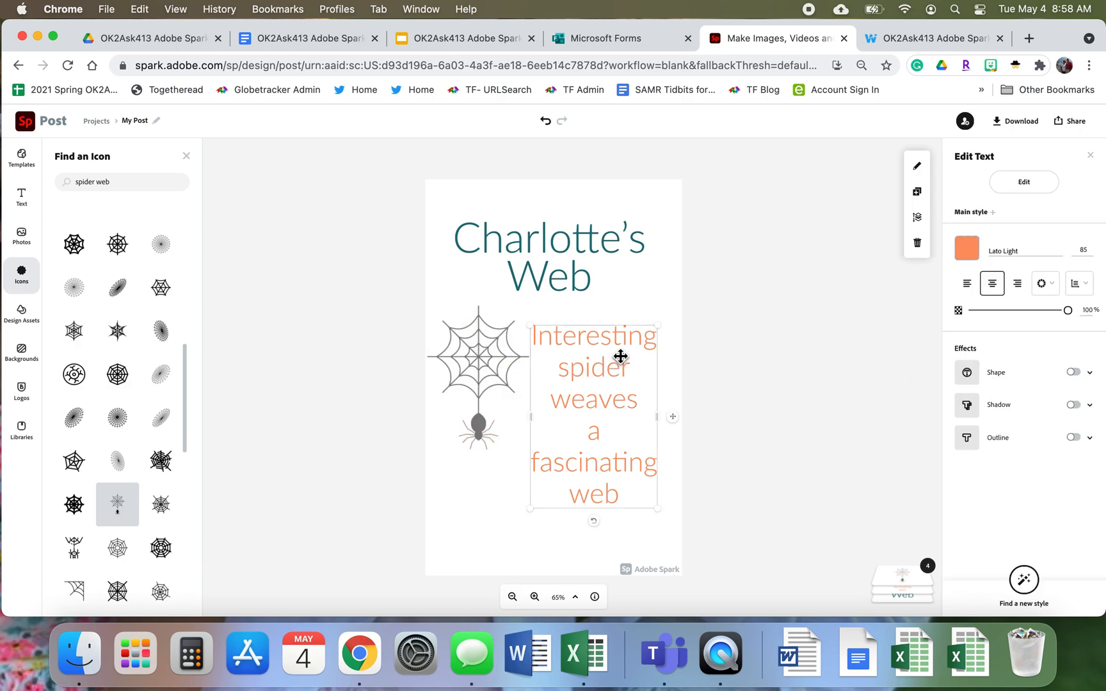
pyautogui.moveTo(625, 351); pyautogui.dragTo(676, 320)
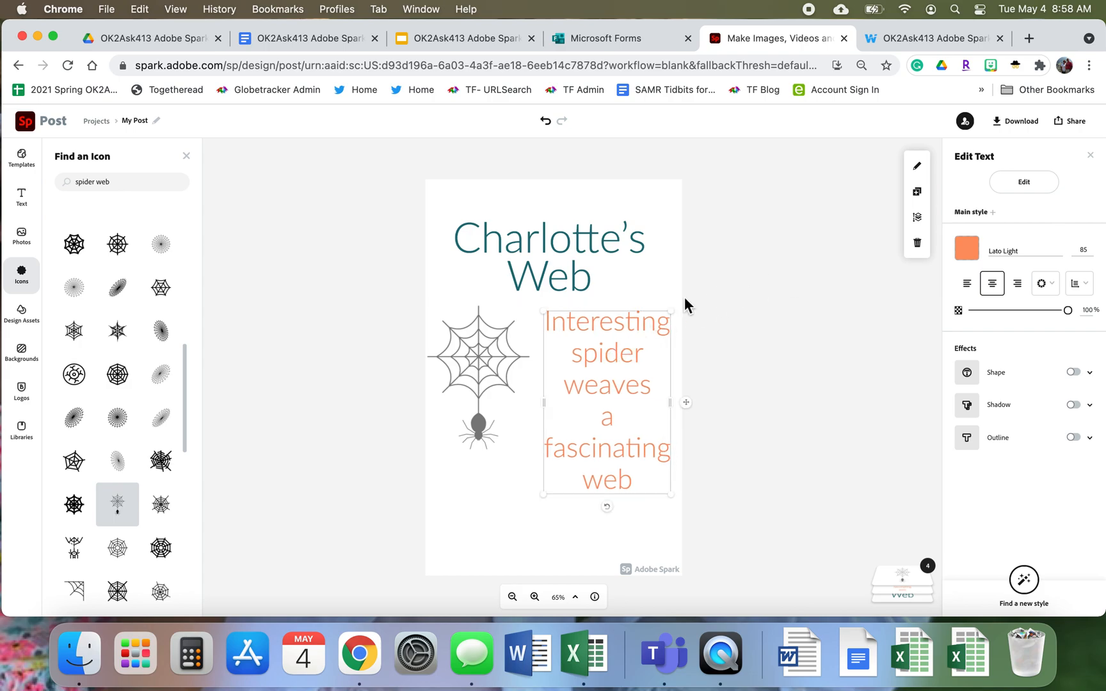
pyautogui.click(643, 279)
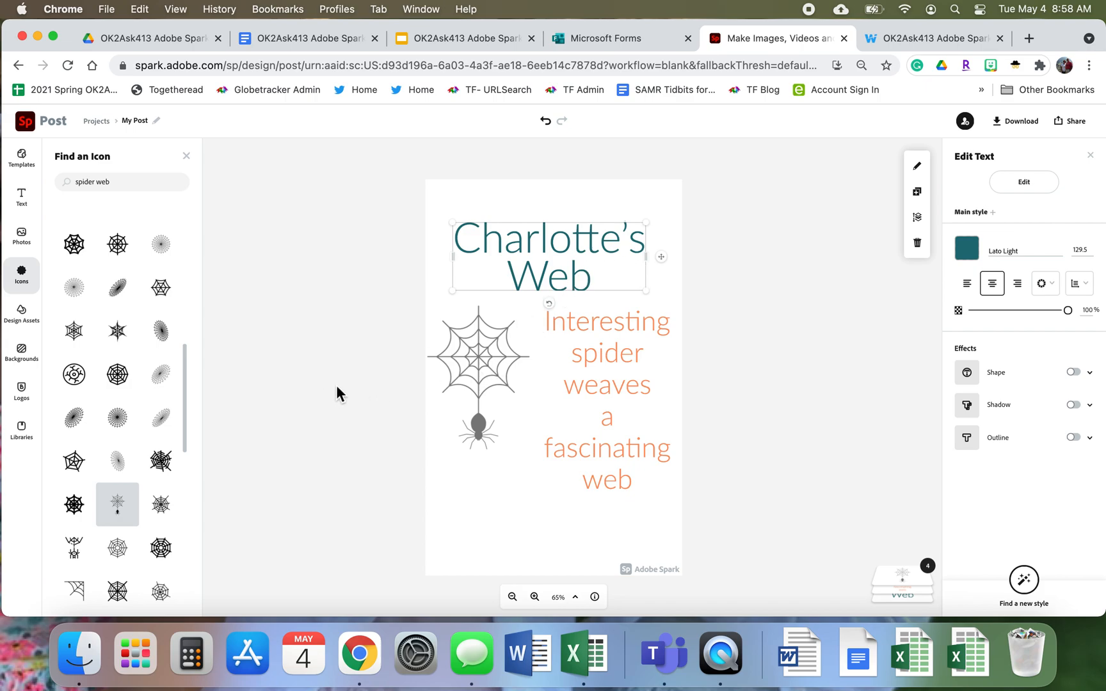
# Step: Fill the flyer's background with the pale blue image with a sandy floor from the Stages group of the Photorealistic backgrounds
pyautogui.click(23, 355)
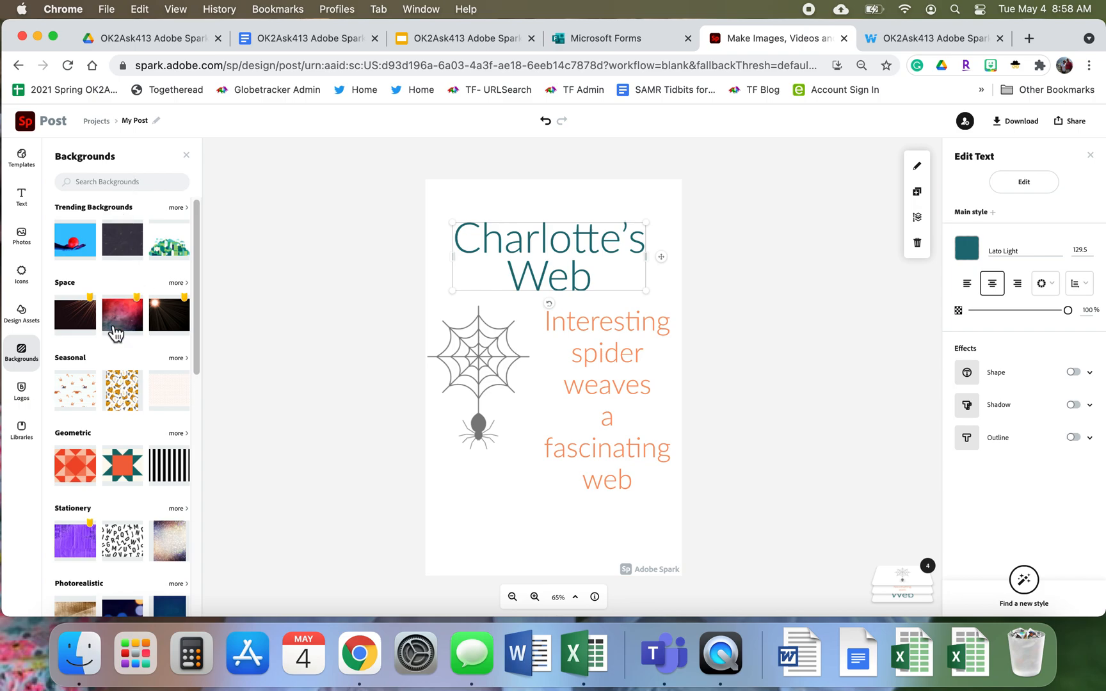
pyautogui.scroll(-1, 116, 337)
pyautogui.scroll(-2, 117, 337)
pyautogui.scroll(-5, 117, 337)
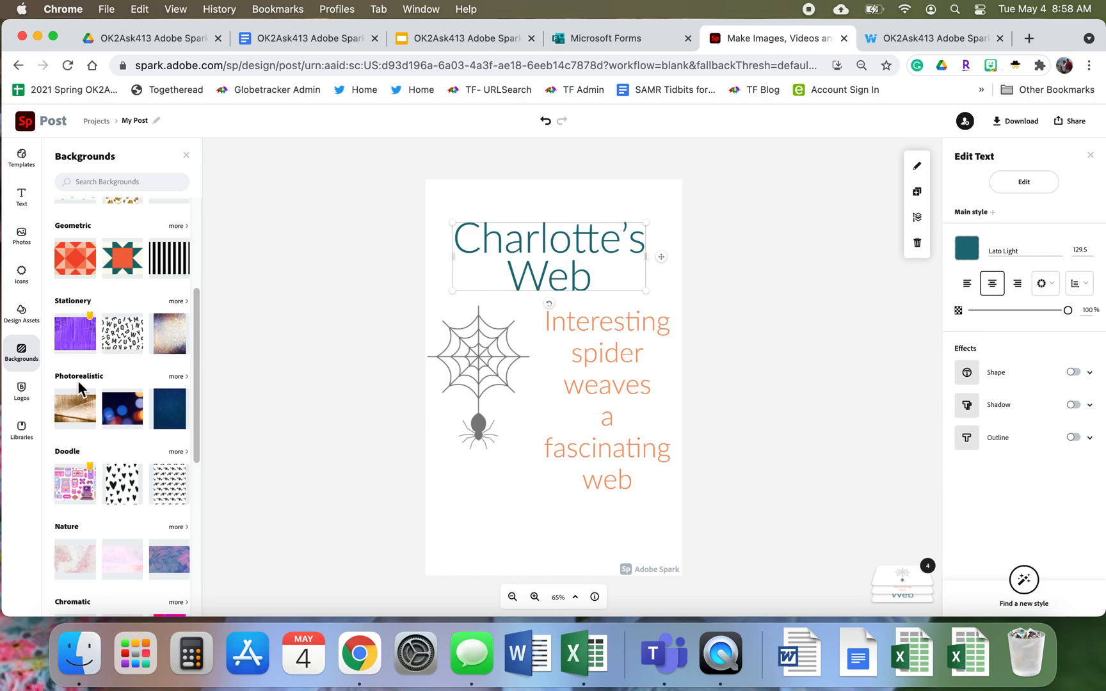
pyautogui.click(183, 377)
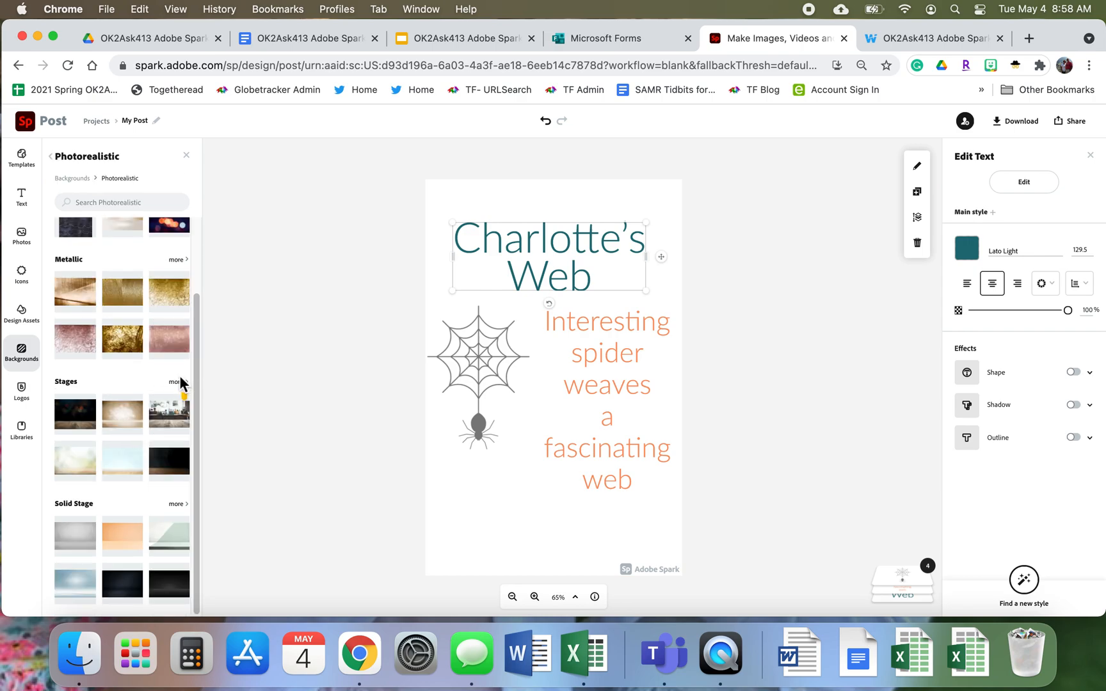
pyautogui.click(113, 460)
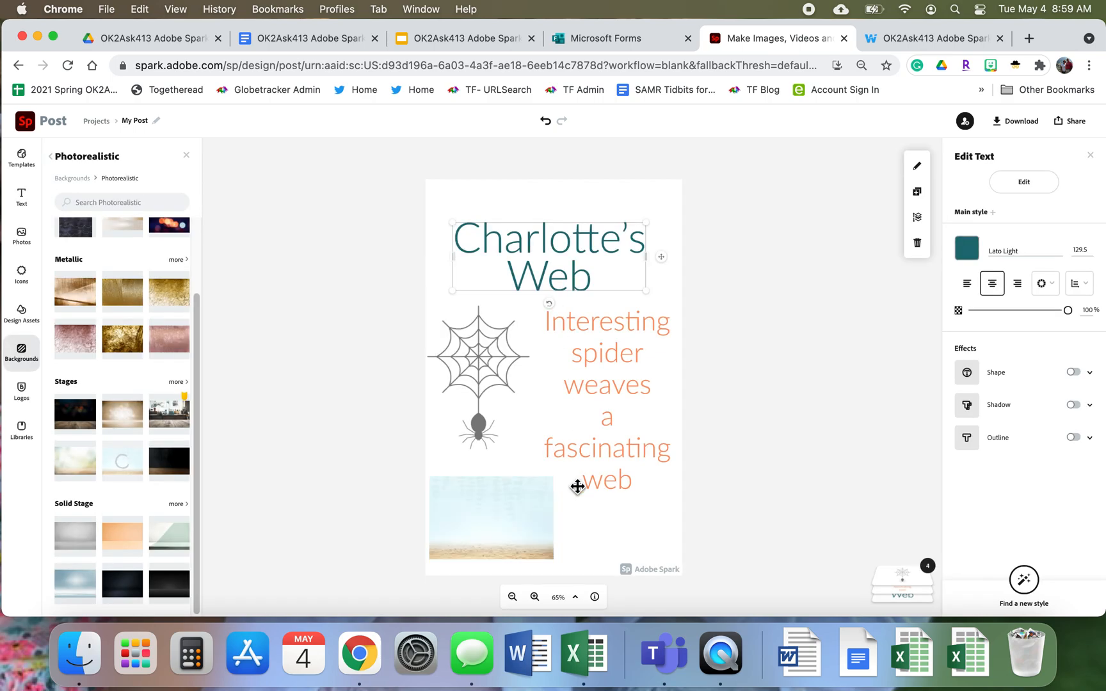
pyautogui.click(485, 530)
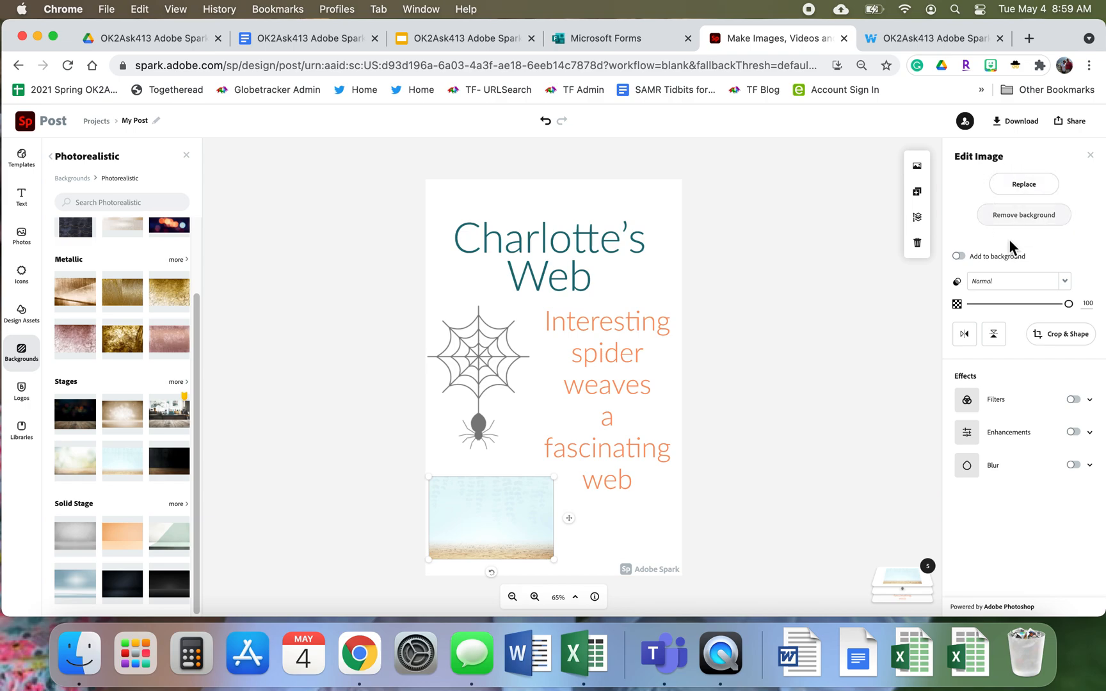
pyautogui.click(970, 260)
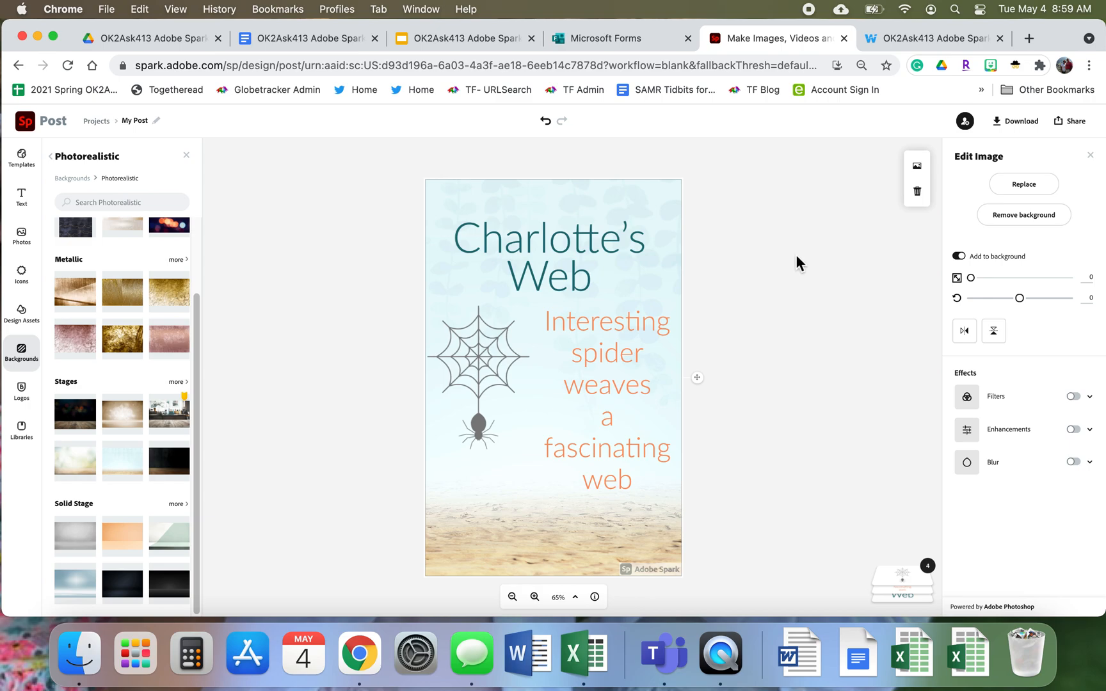
# Step: Publish the flyer as a shareable link and copy the link
pyautogui.click(1069, 128)
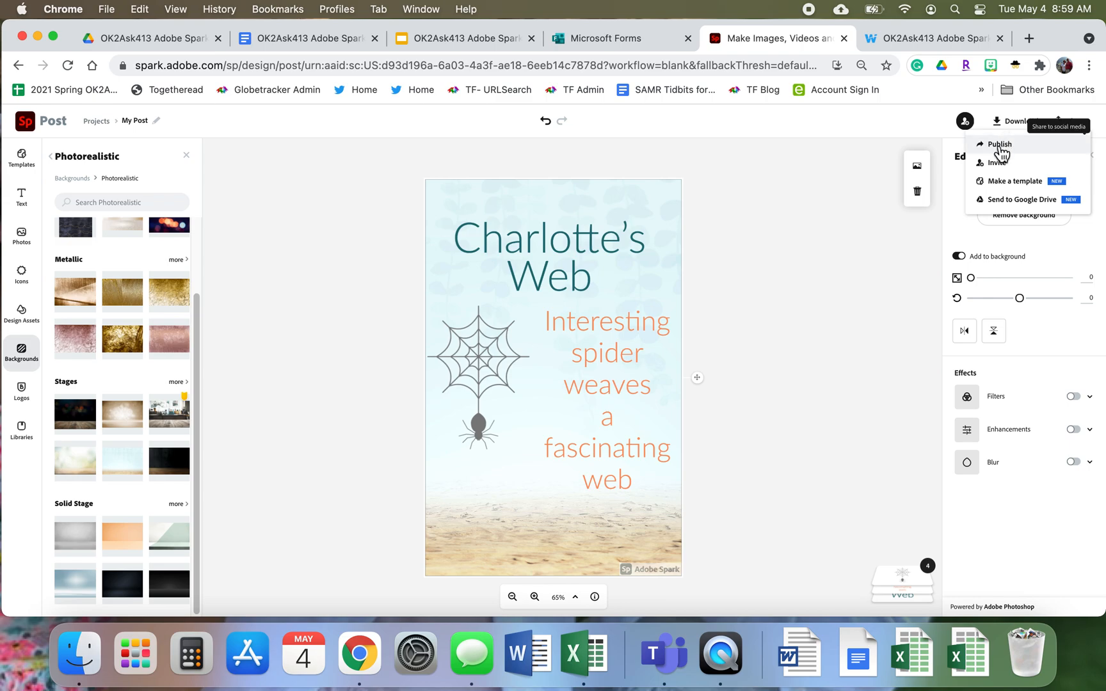
pyautogui.click(841, 238)
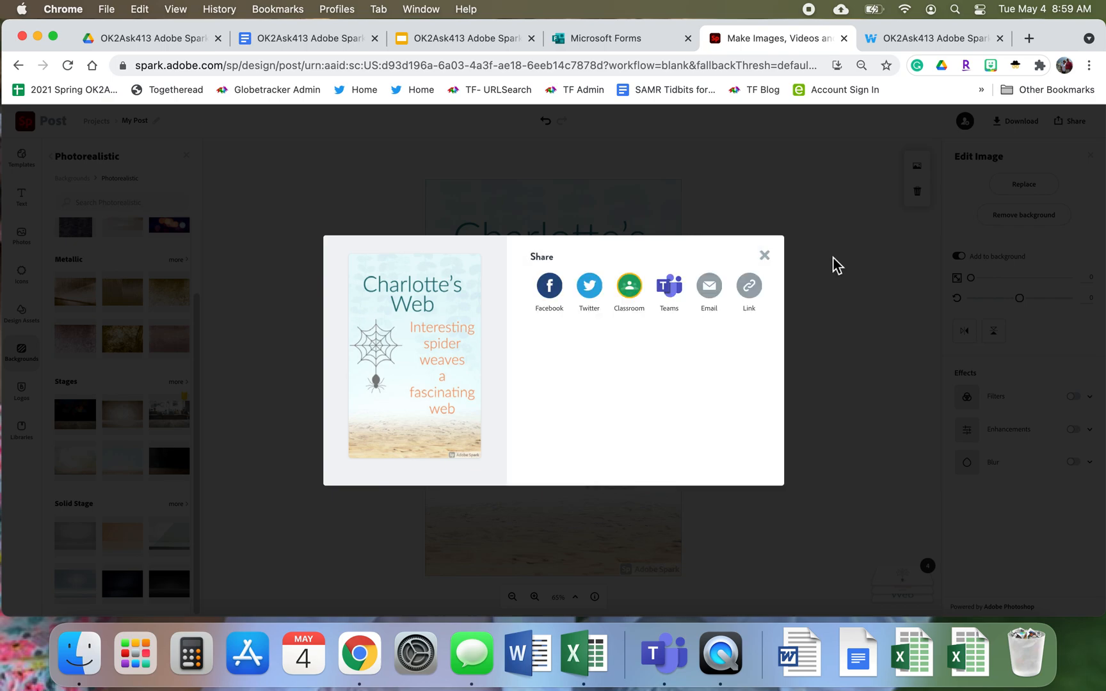
pyautogui.click(746, 296)
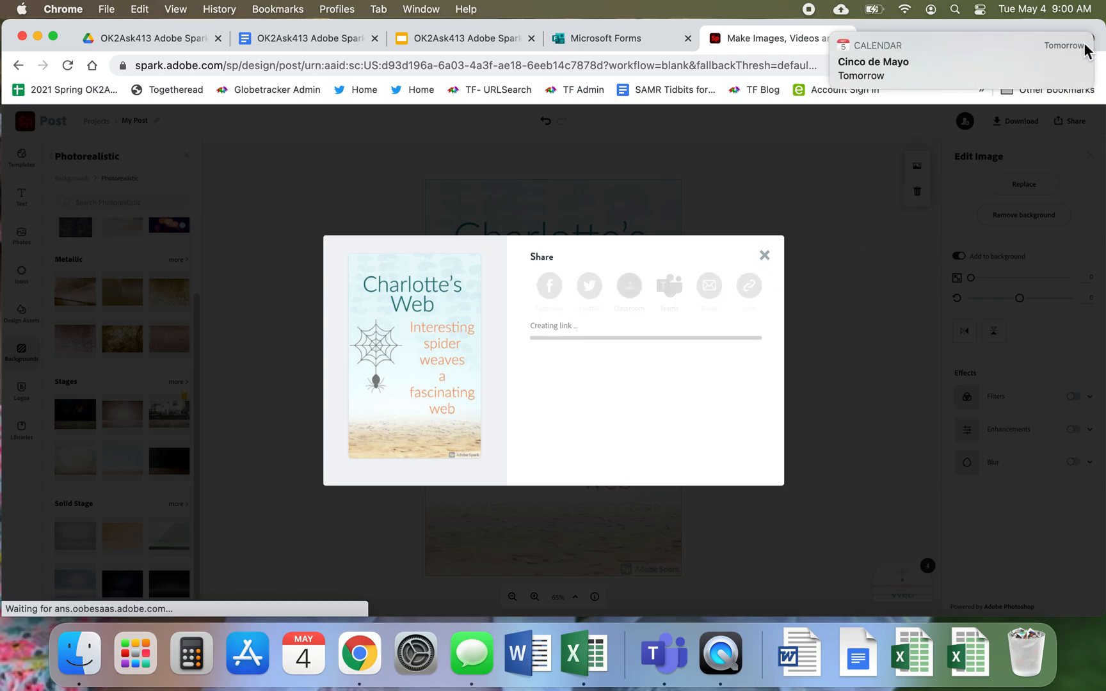
pyautogui.click(833, 34)
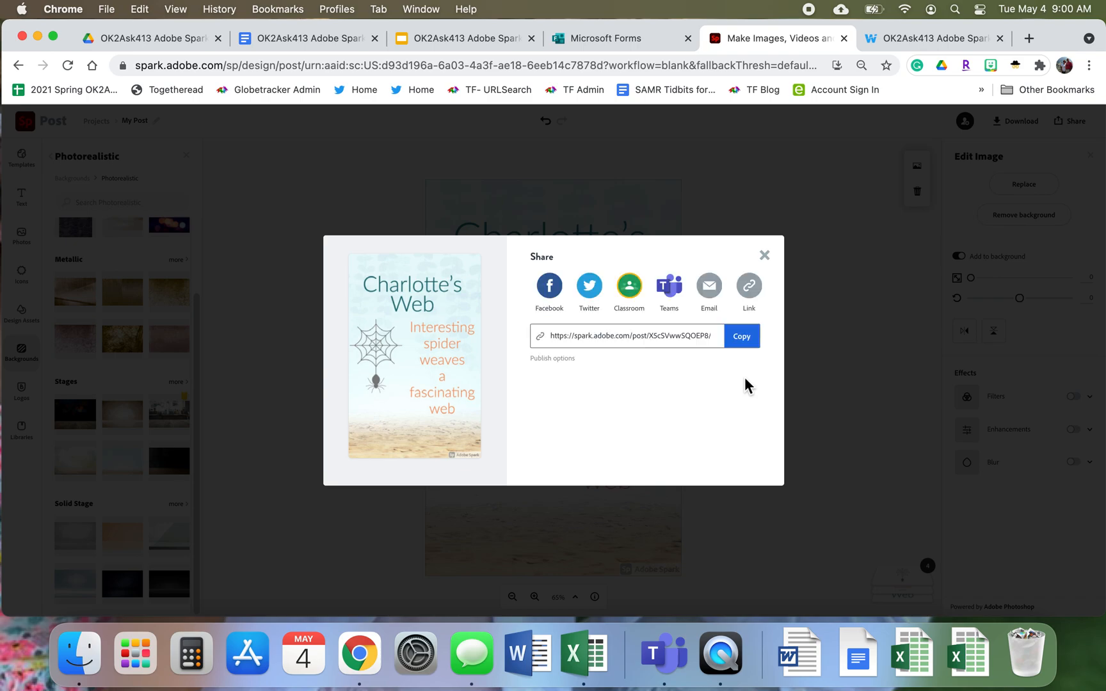
pyautogui.click(754, 344)
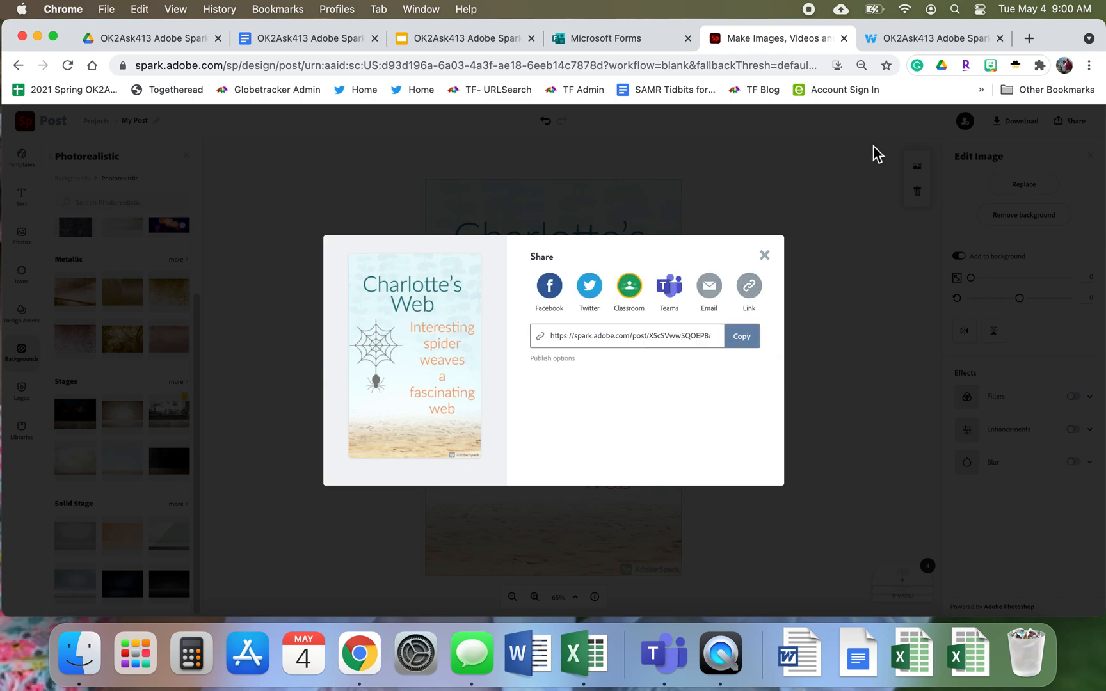
# Step: Switch to Wakelet and add the copied flyer link as a new item in the OK2Ask413 Adobe Spark Gallery collection
pyautogui.click(929, 43)
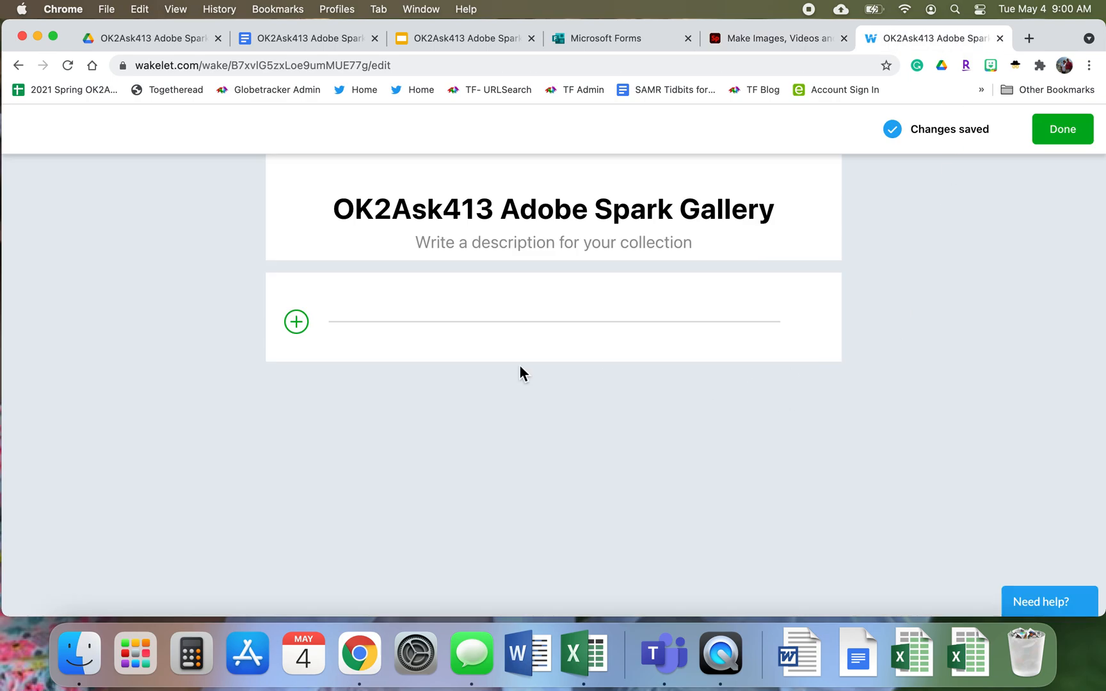
pyautogui.click(294, 326)
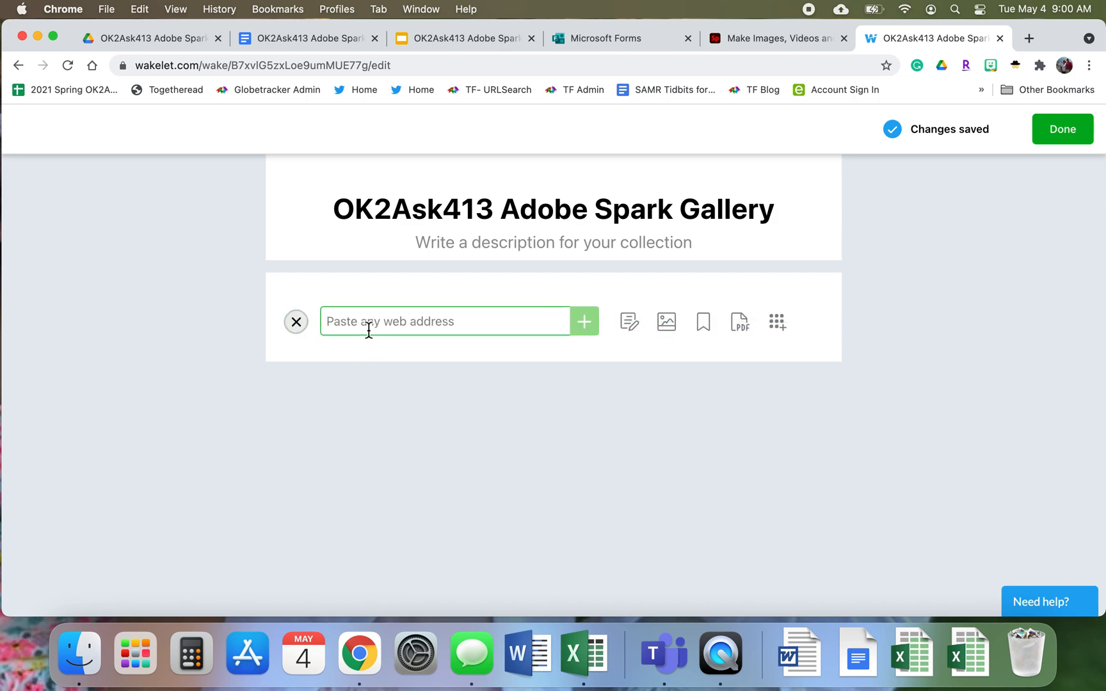
pyautogui.rightClick(340, 318)
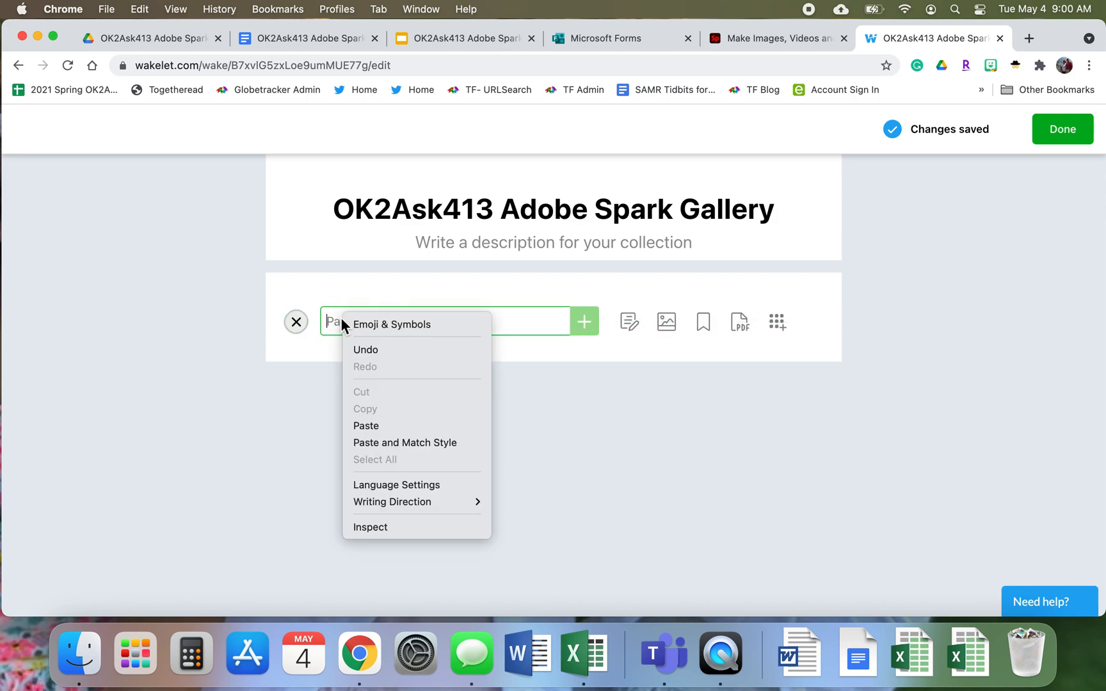
pyautogui.click(370, 424)
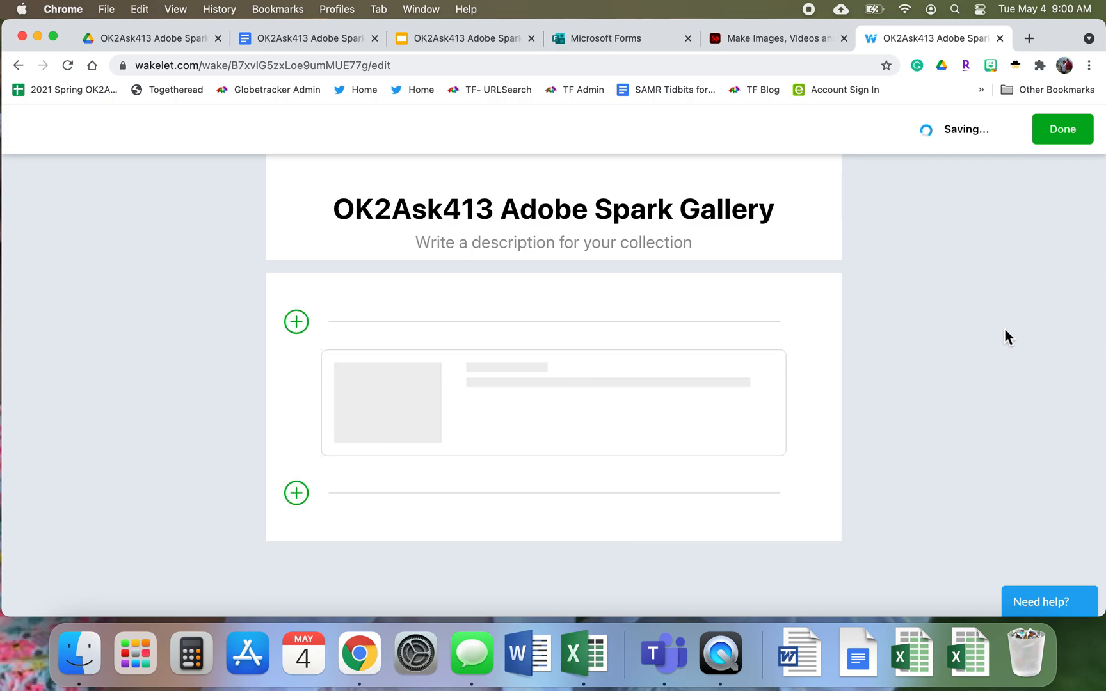